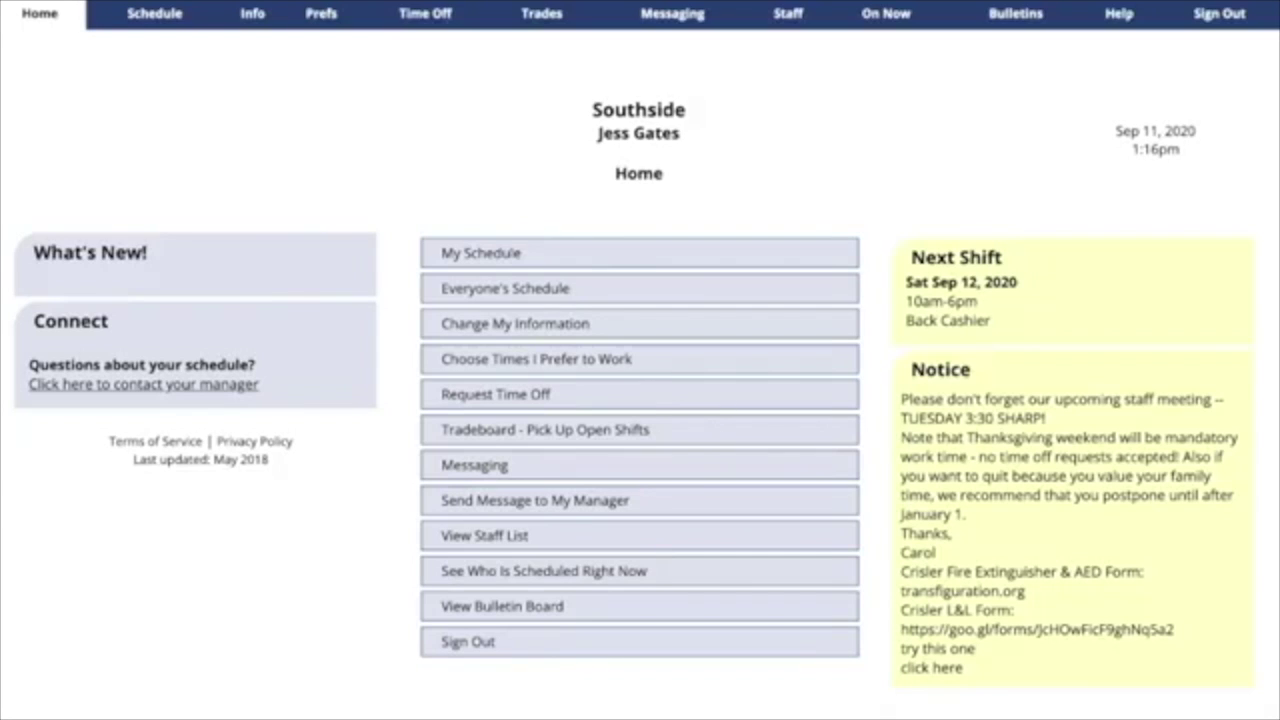
# - Open 'Choose Times I Prefer to Work' and then its Repeating Weekly preferences grid
pyautogui.click(625, 366)
pyautogui.click(625, 366)
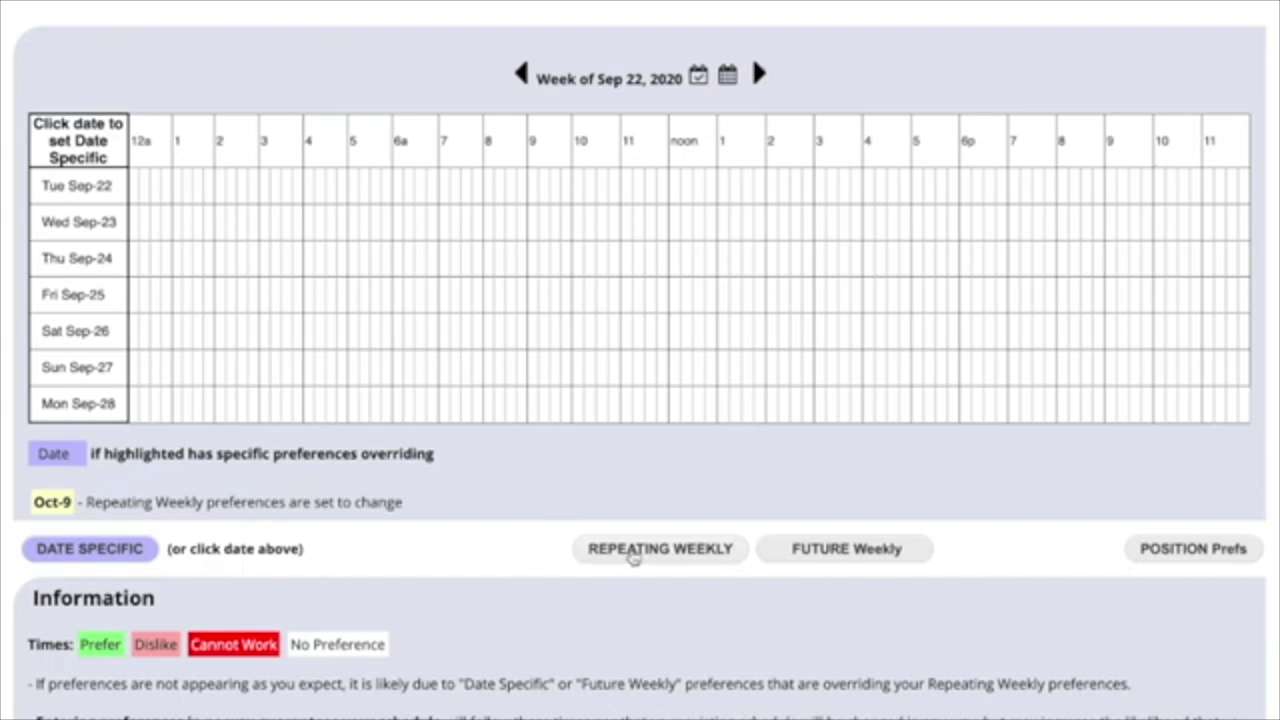
pyautogui.moveTo(660, 549)
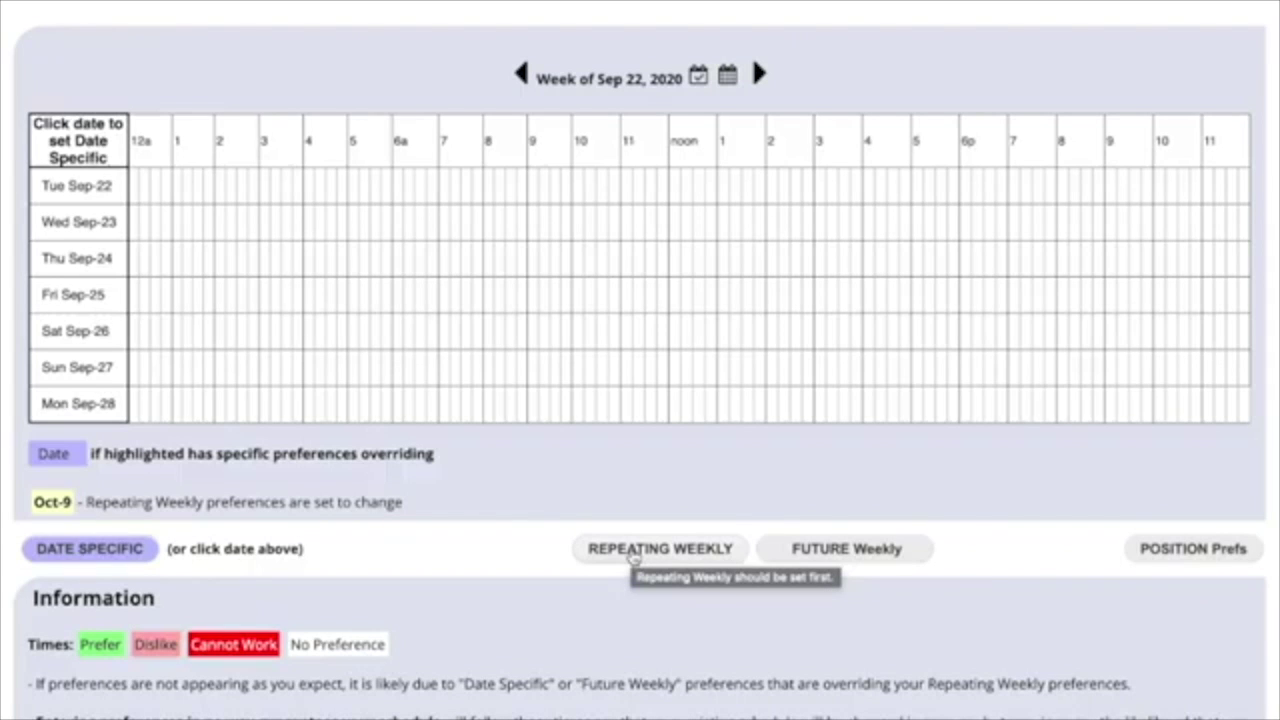
pyautogui.click(632, 552)
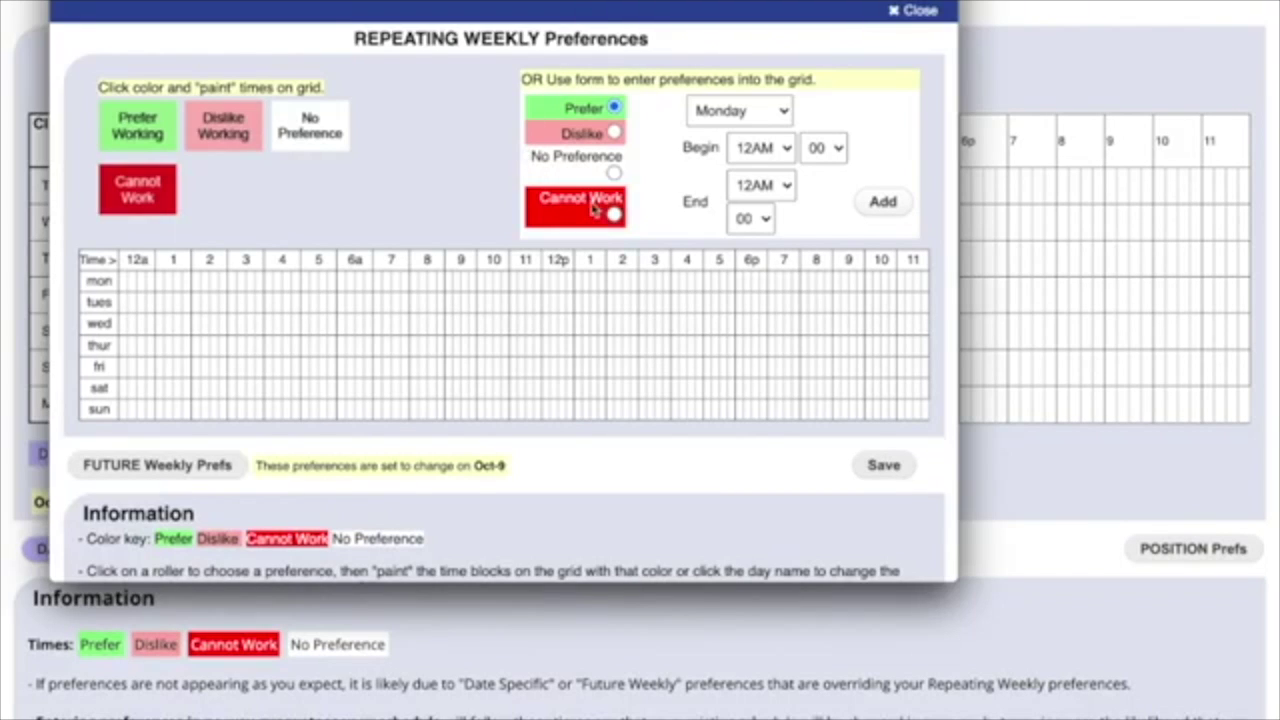
# - Mark all of Sunday as Cannot Work, save, and advance to the Oct 6 week
pyautogui.click(614, 214)
pyautogui.moveTo(120, 408); pyautogui.dragTo(932, 414)
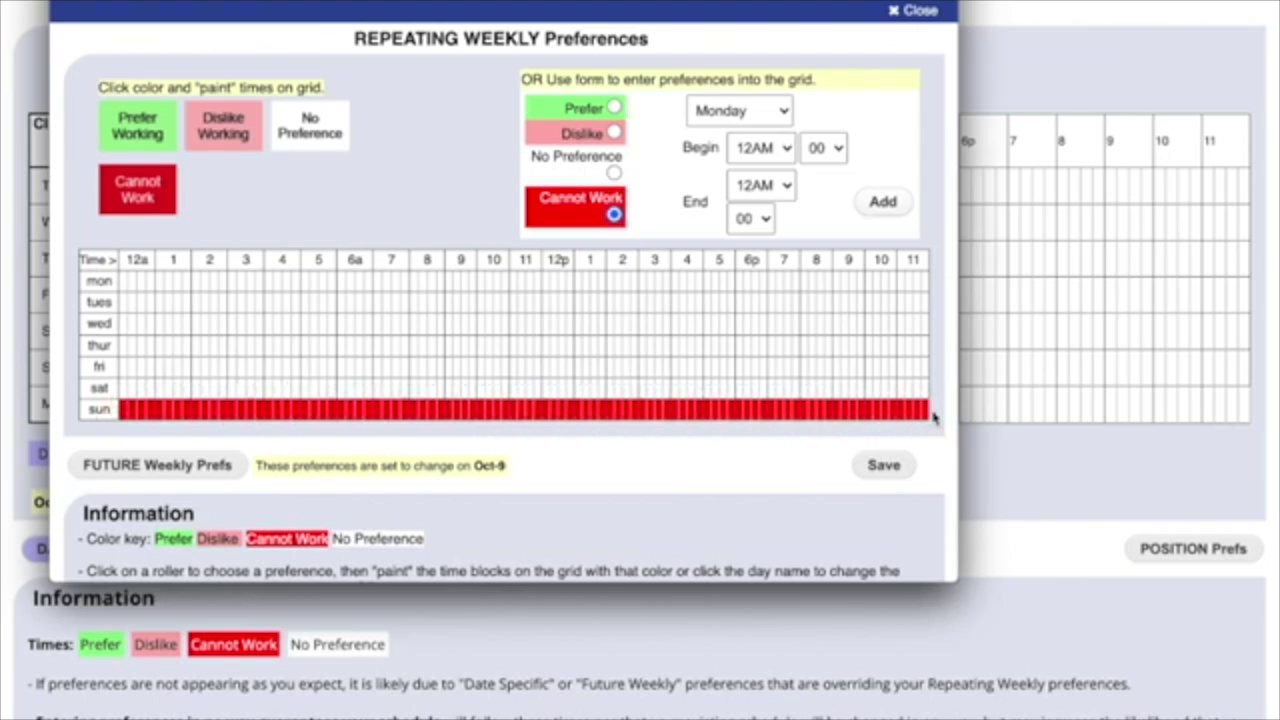
pyautogui.click(872, 469)
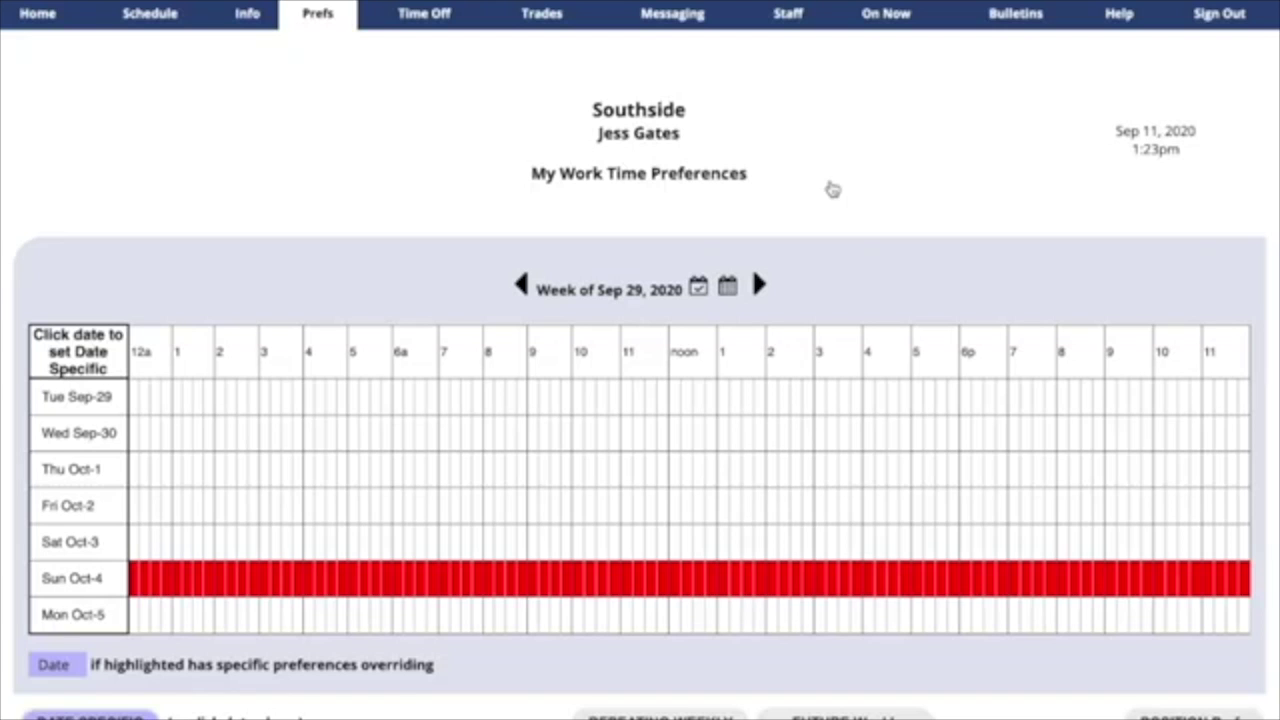
pyautogui.click(757, 286)
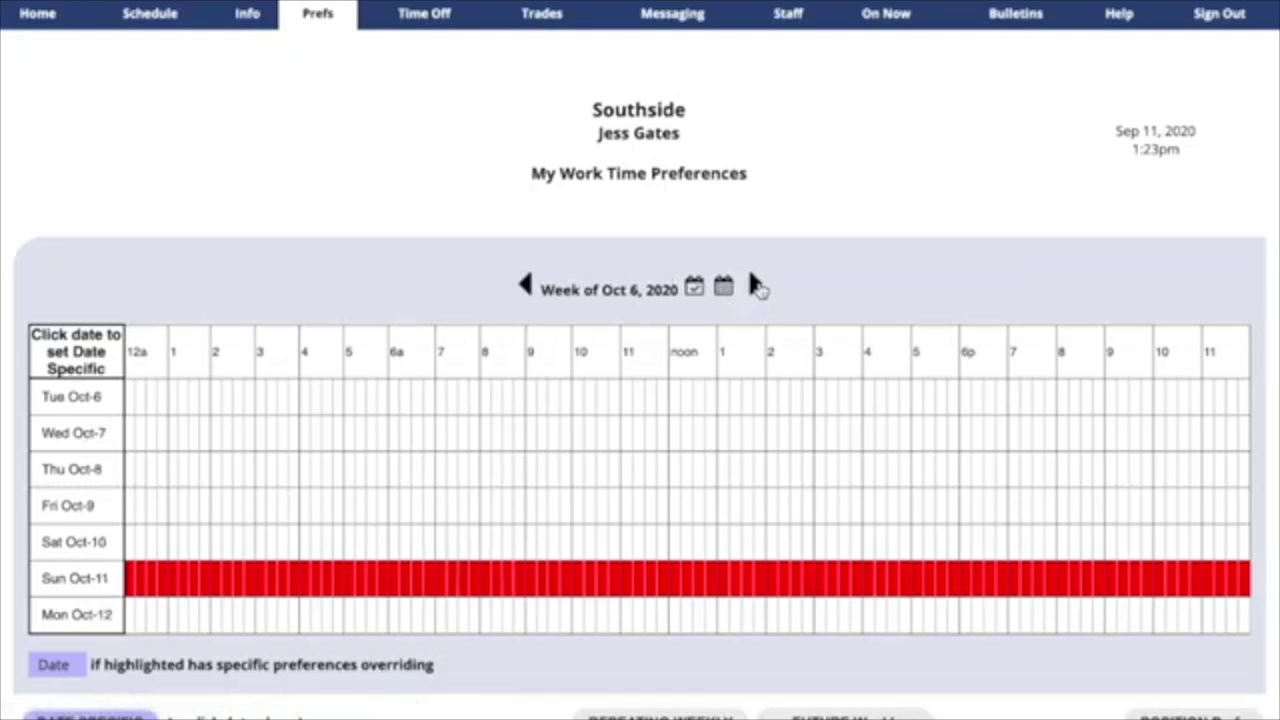
pyautogui.scroll(-1, 757, 287)
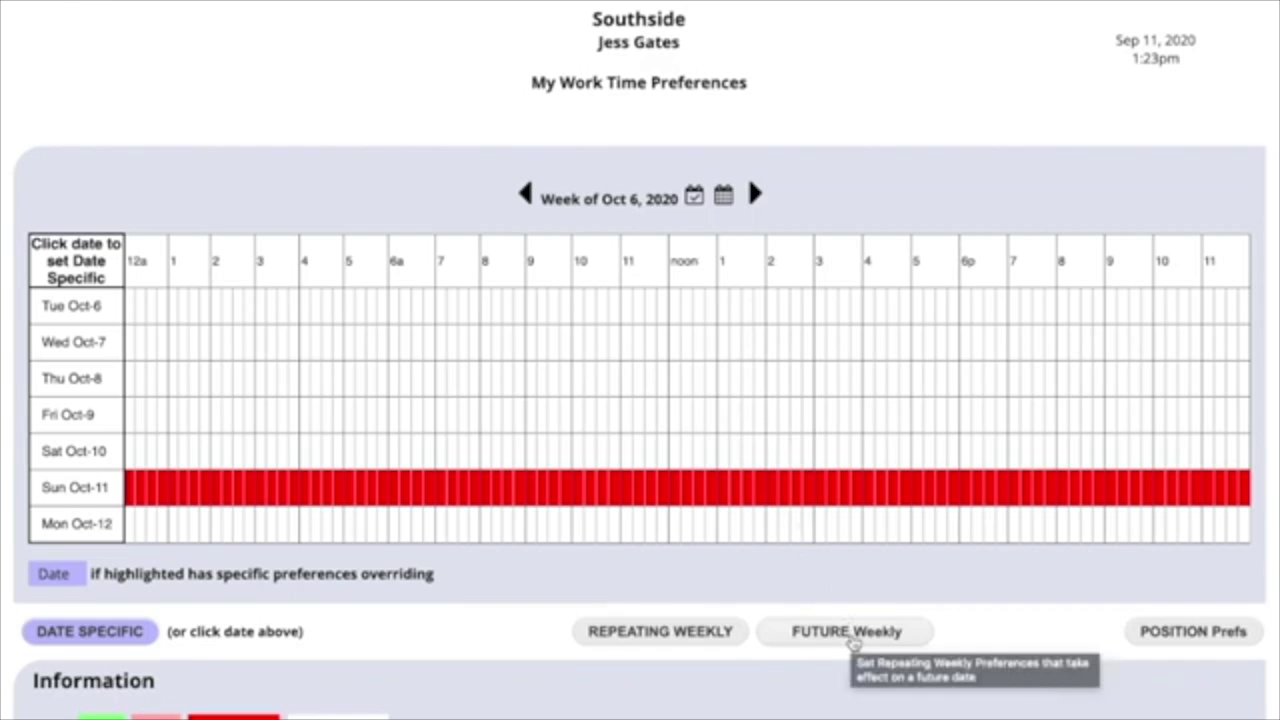
# - Start future weekly preferences on Nov 1, 2020 and mark Thursday noon–evening as Prefer
pyautogui.click(851, 638)
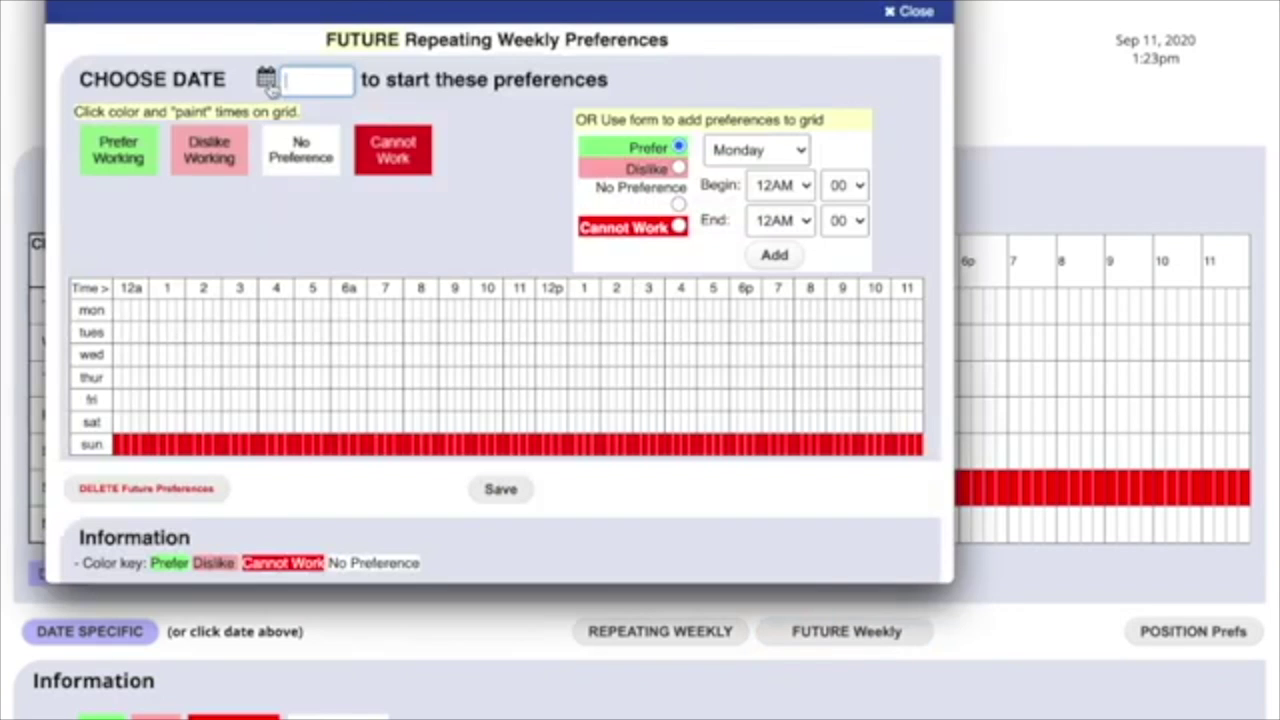
pyautogui.click(270, 88)
pyautogui.click(300, 104)
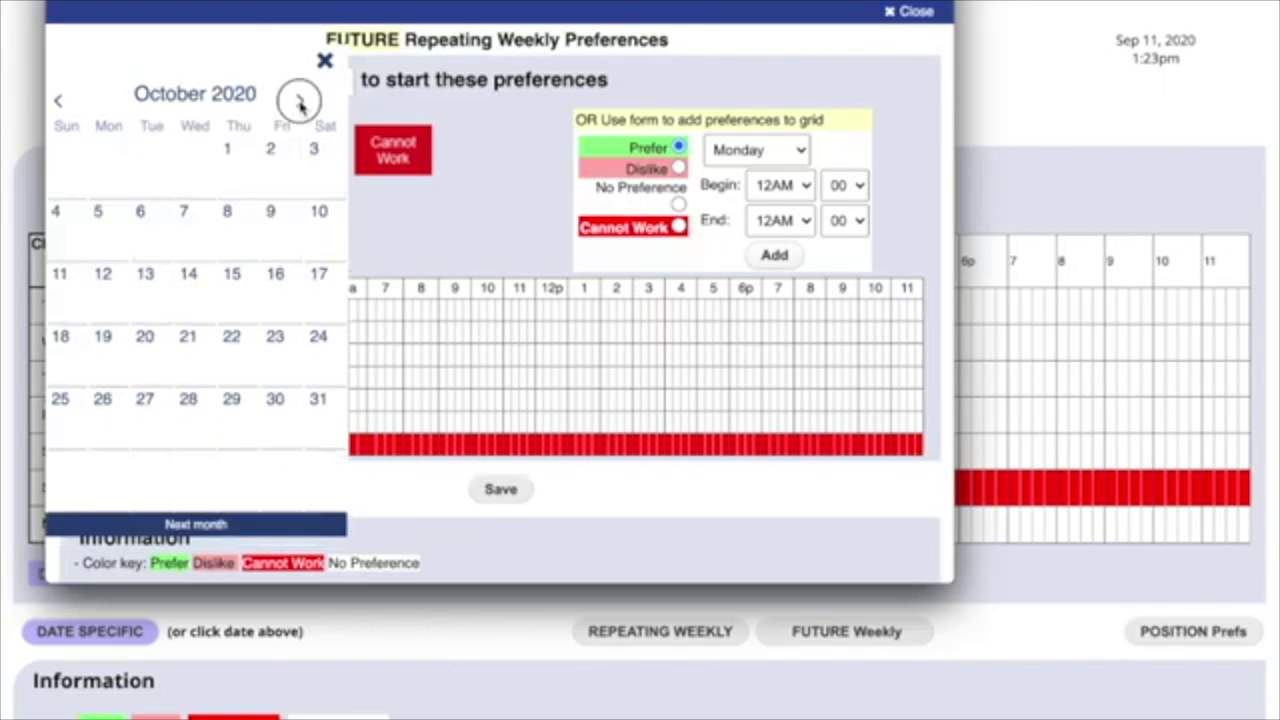
pyautogui.click(58, 160)
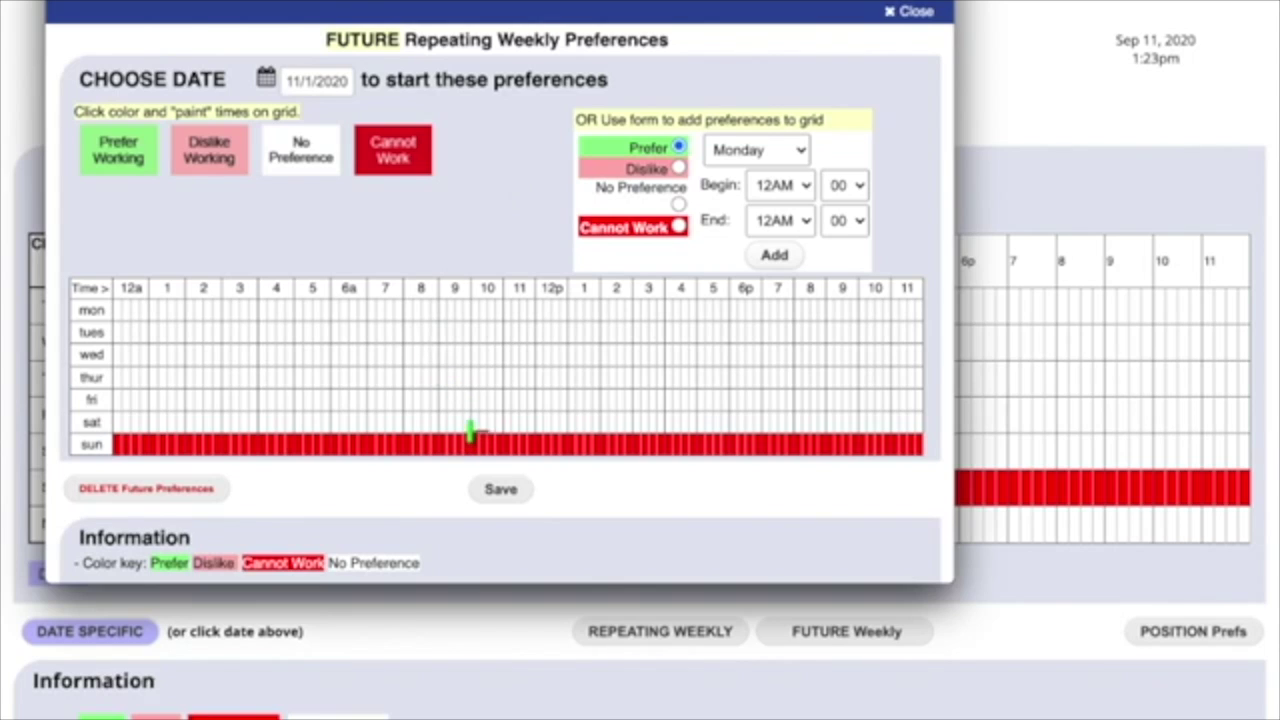
pyautogui.click(679, 146)
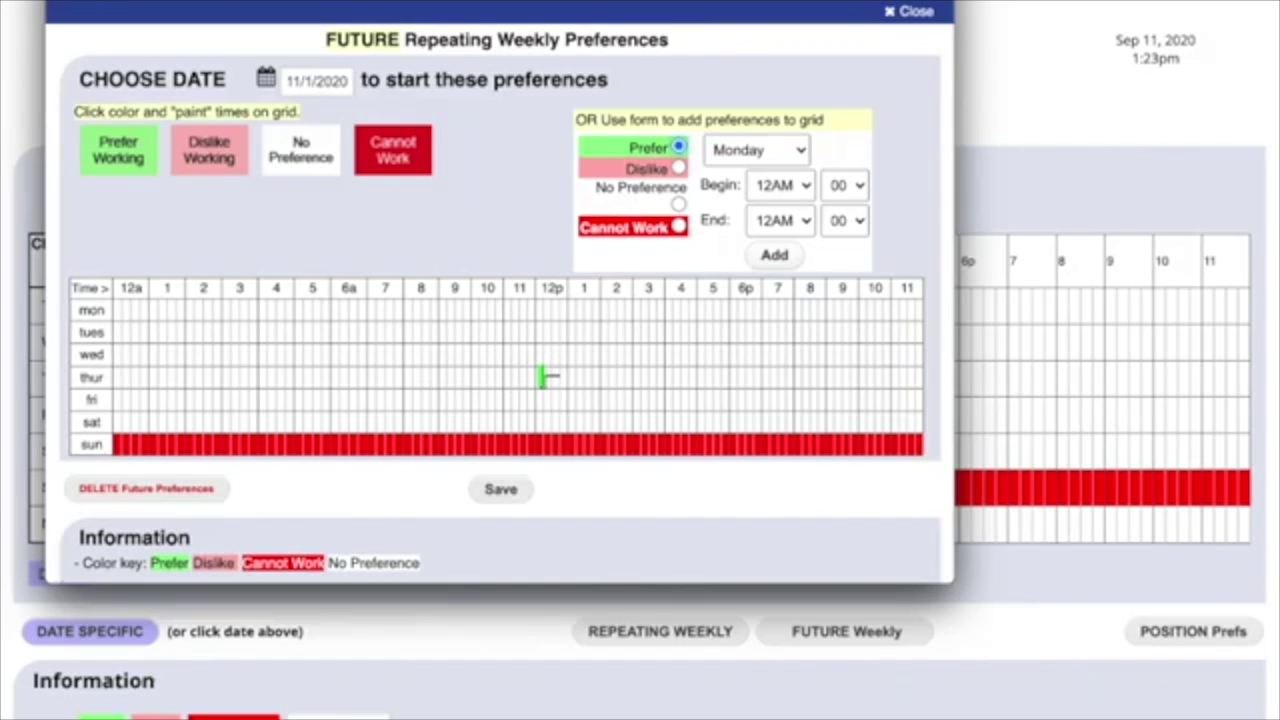
pyautogui.moveTo(545, 377); pyautogui.dragTo(858, 377)
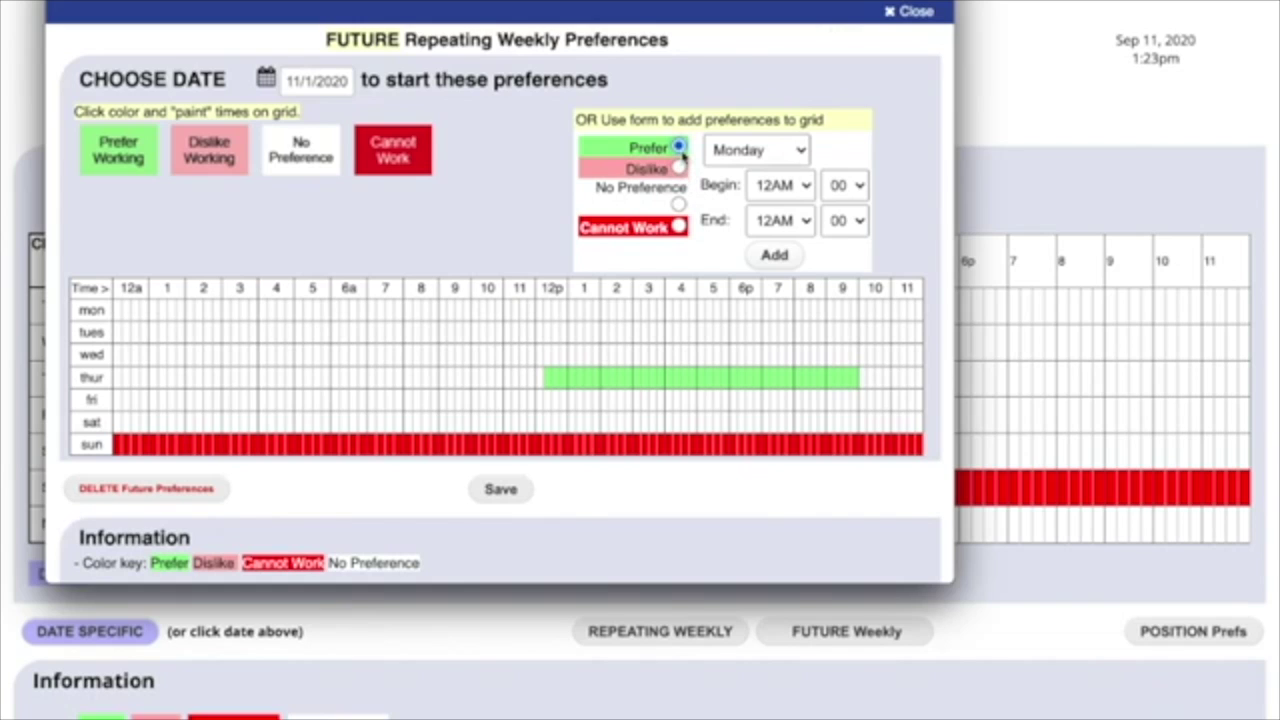
# - Add Tuesday 8:30 AM to 12 AM as Dislike using the day and time selectors
pyautogui.click(680, 169)
pyautogui.click(750, 153)
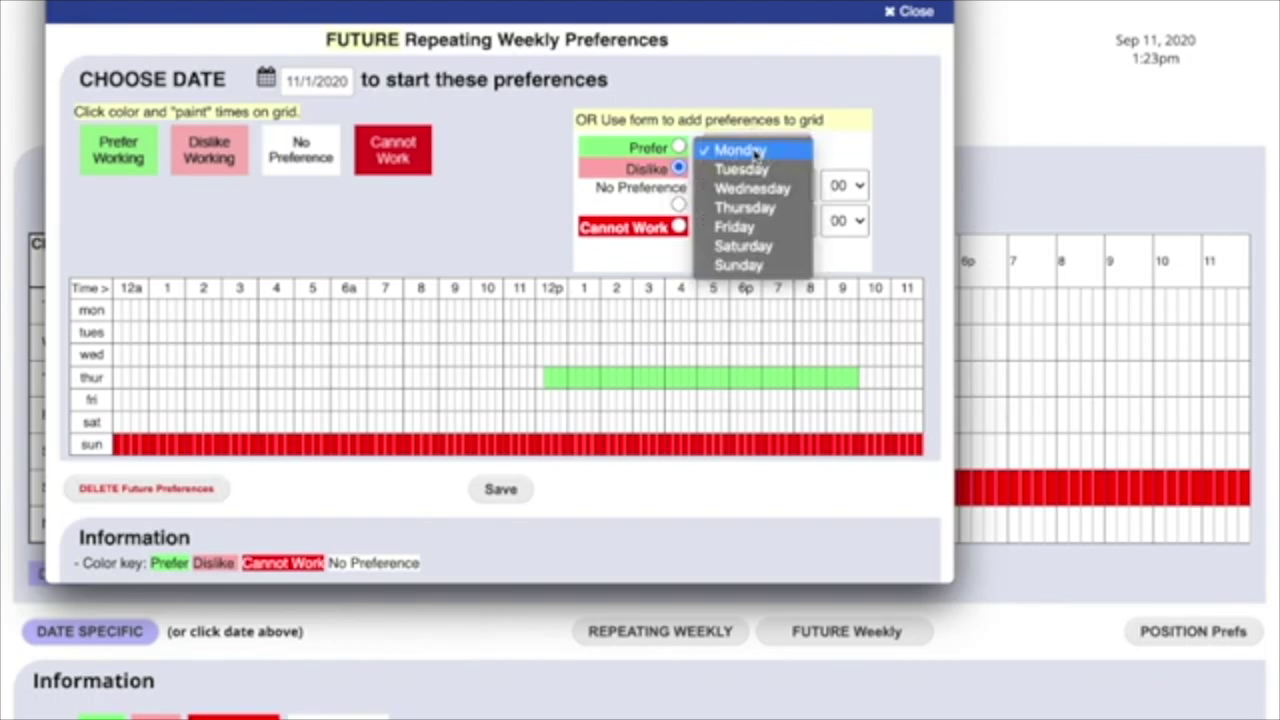
pyautogui.click(757, 168)
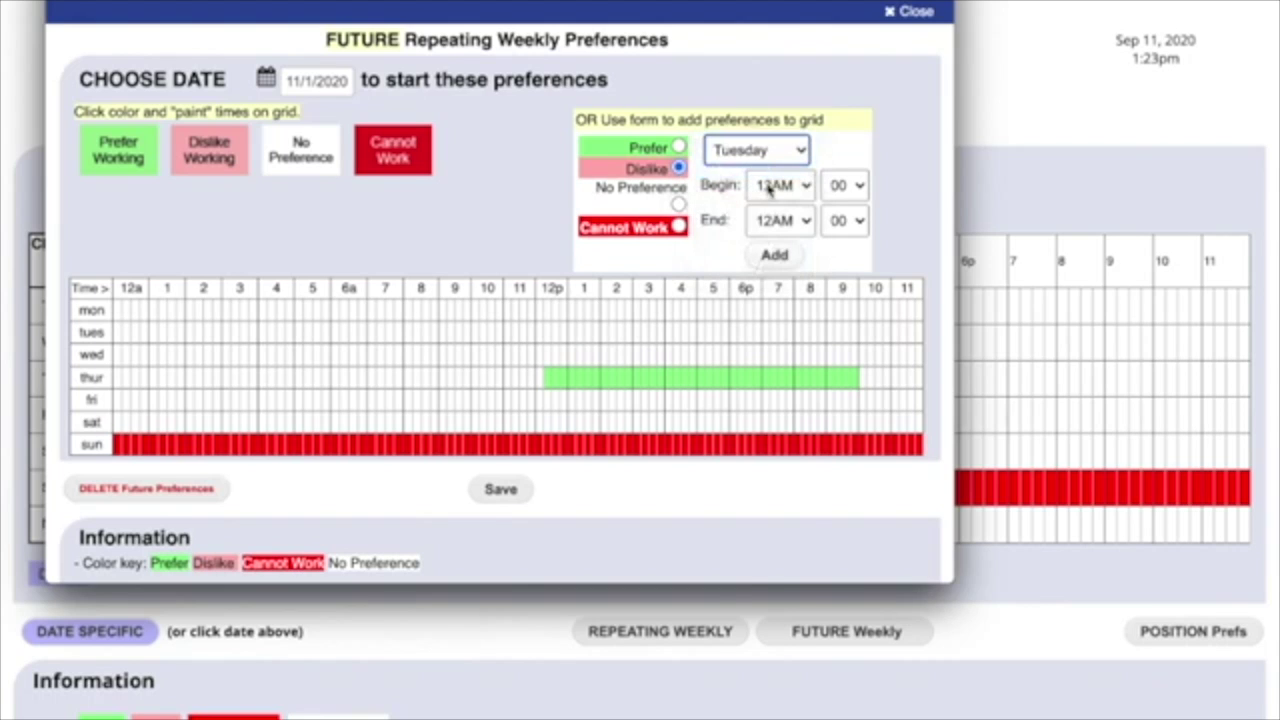
pyautogui.click(773, 188)
pyautogui.click(772, 337)
pyautogui.click(845, 185)
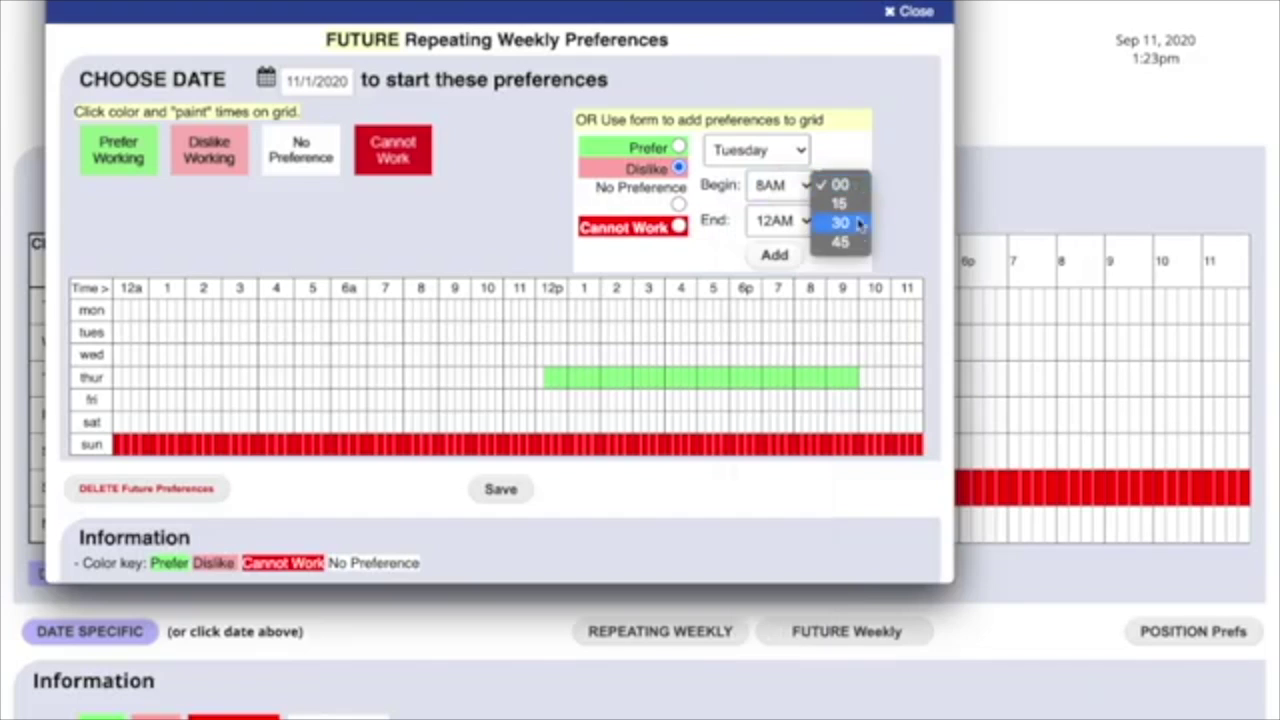
pyautogui.click(846, 219)
pyautogui.click(785, 257)
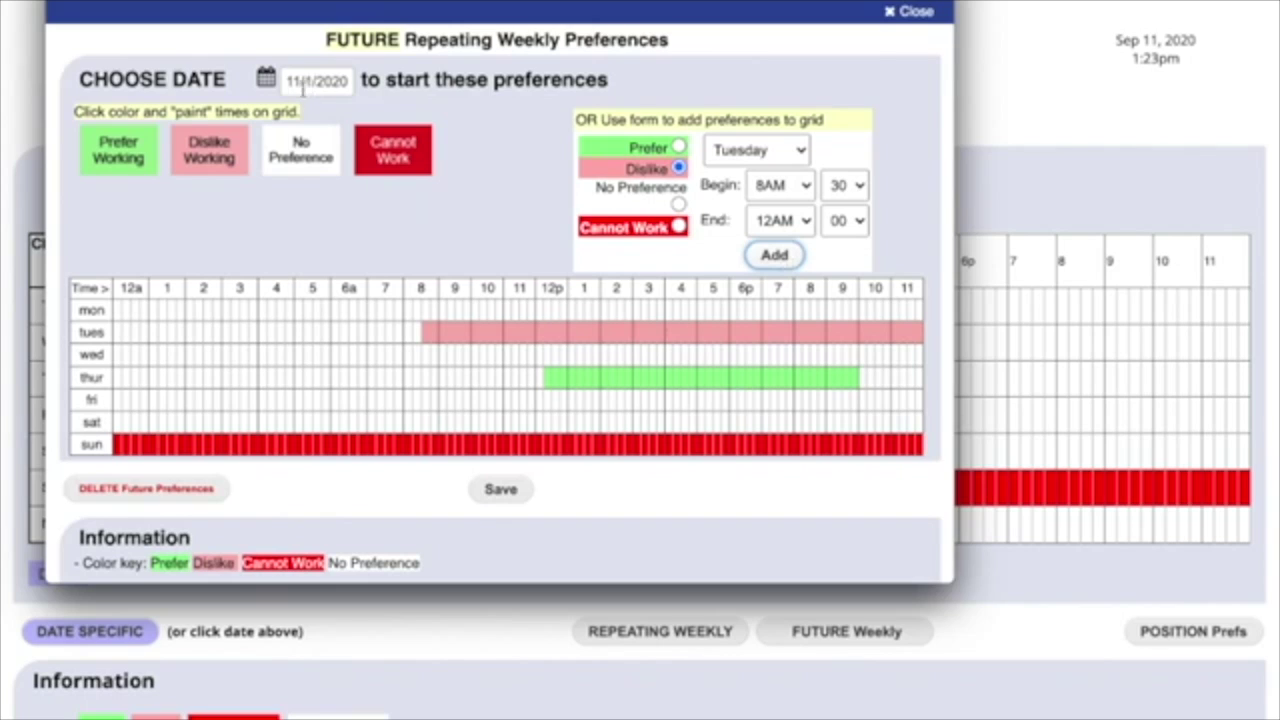
pyautogui.click(441, 420)
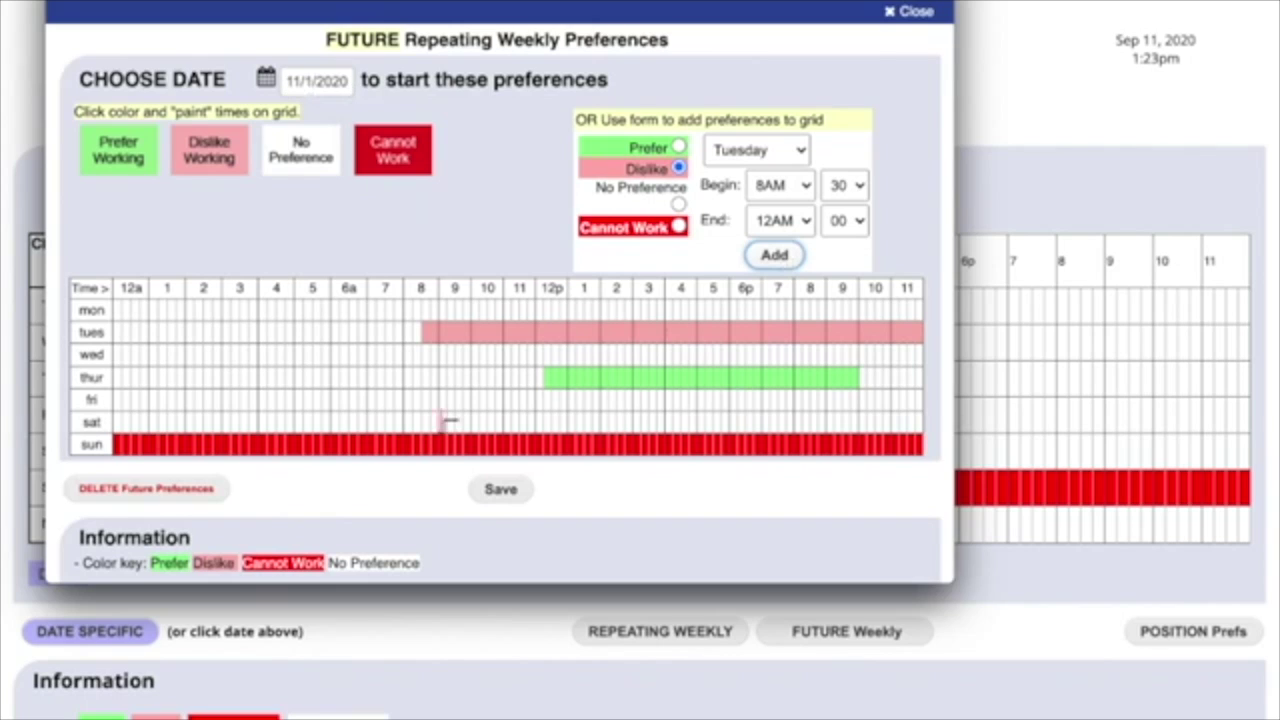
# - Save the future weekly preferences, then save September 19 as a date-specific Cannot Work day
pyautogui.click(500, 489)
pyautogui.scroll(-1, 500, 486)
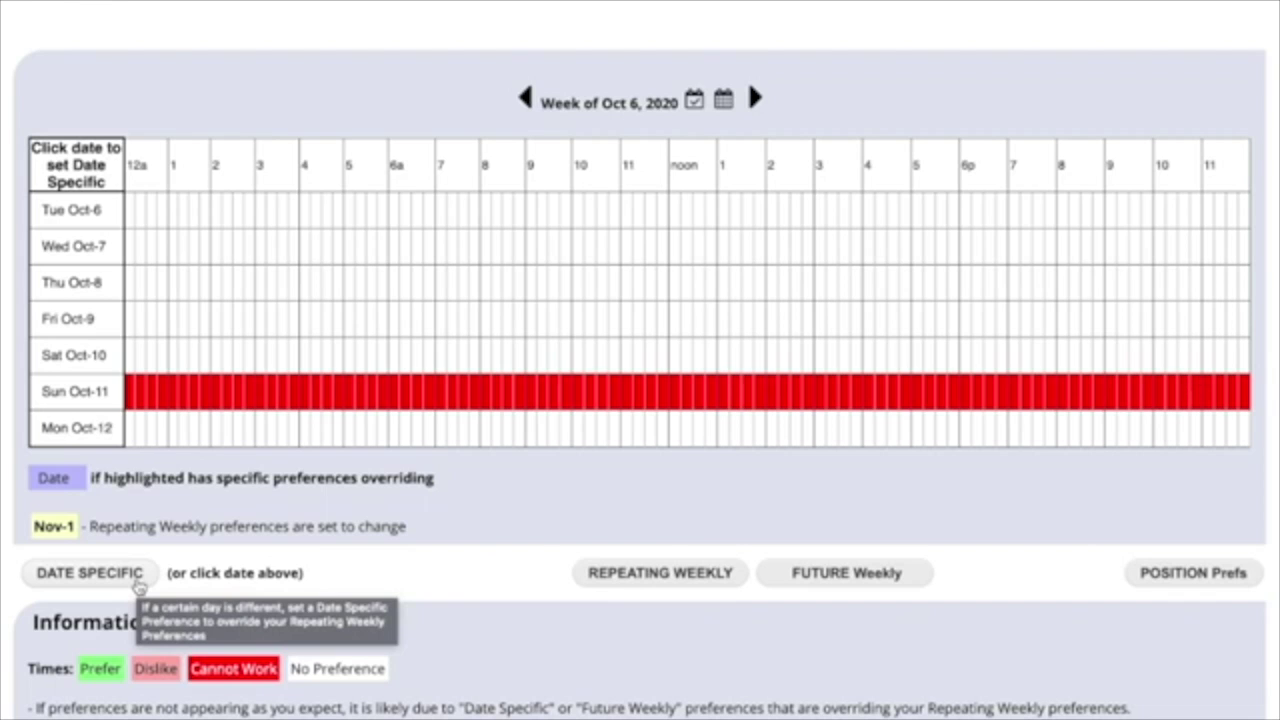
pyautogui.click(137, 582)
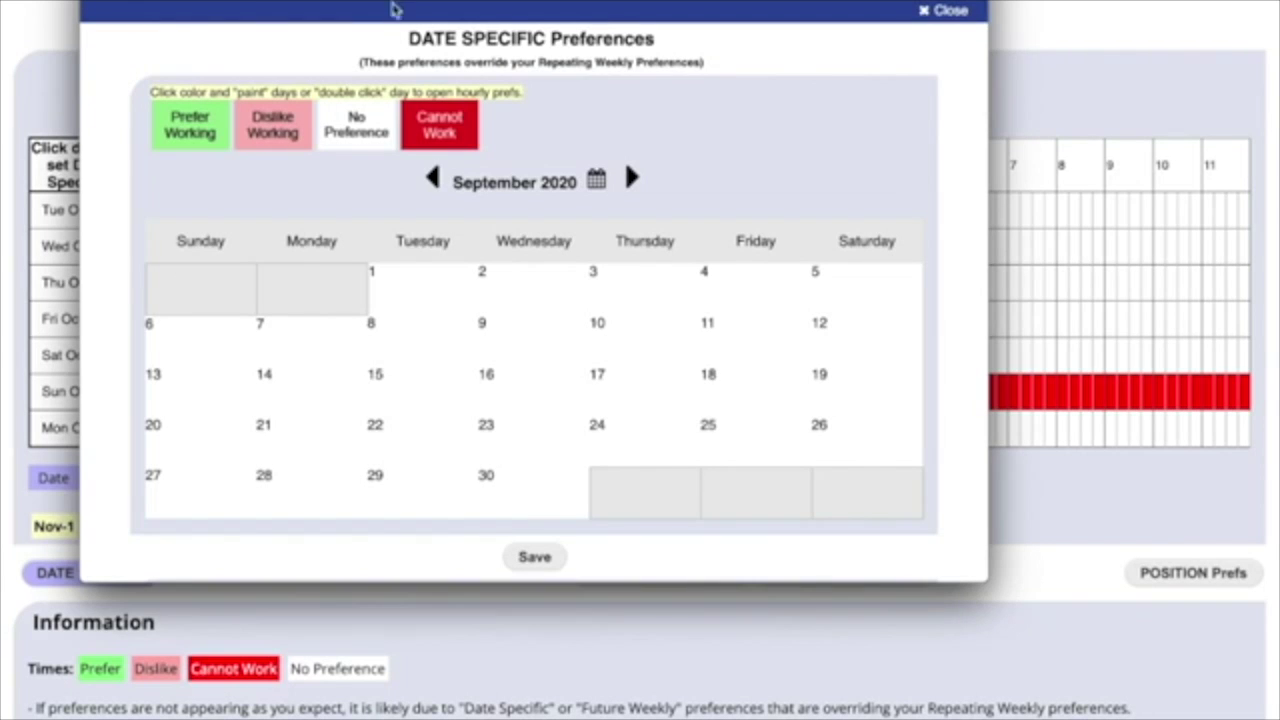
pyautogui.click(440, 130)
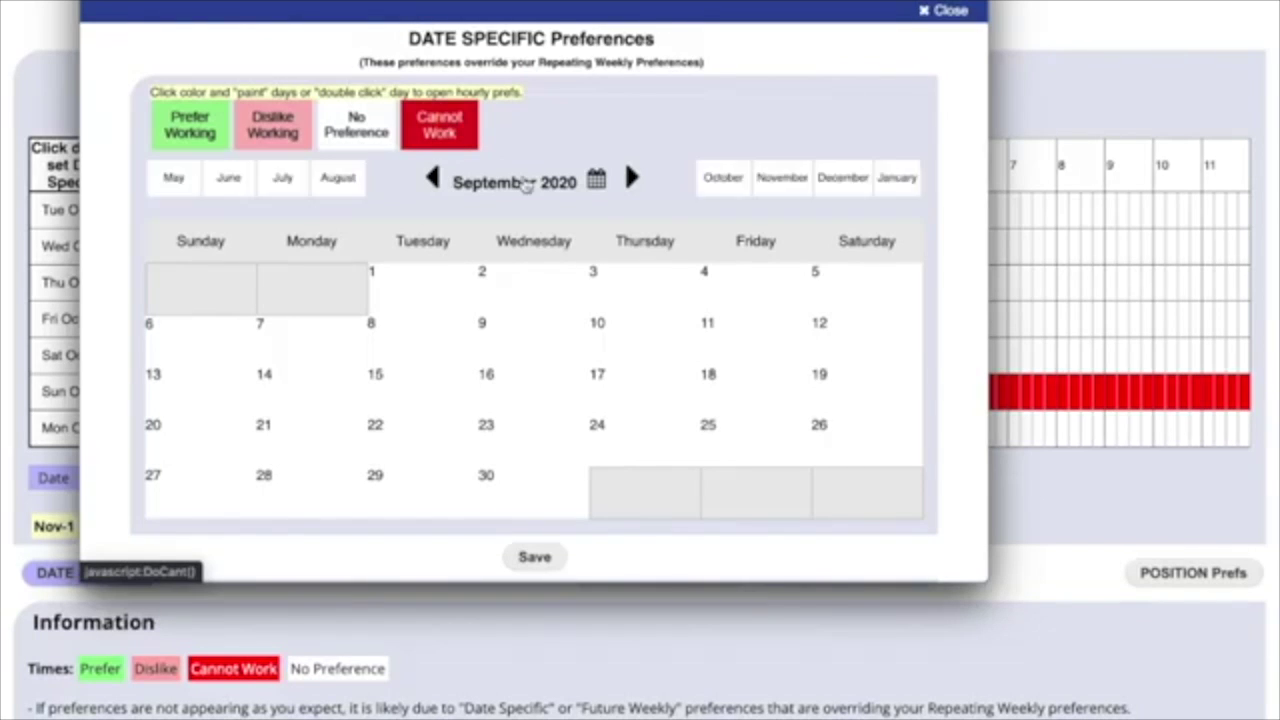
pyautogui.click(826, 380)
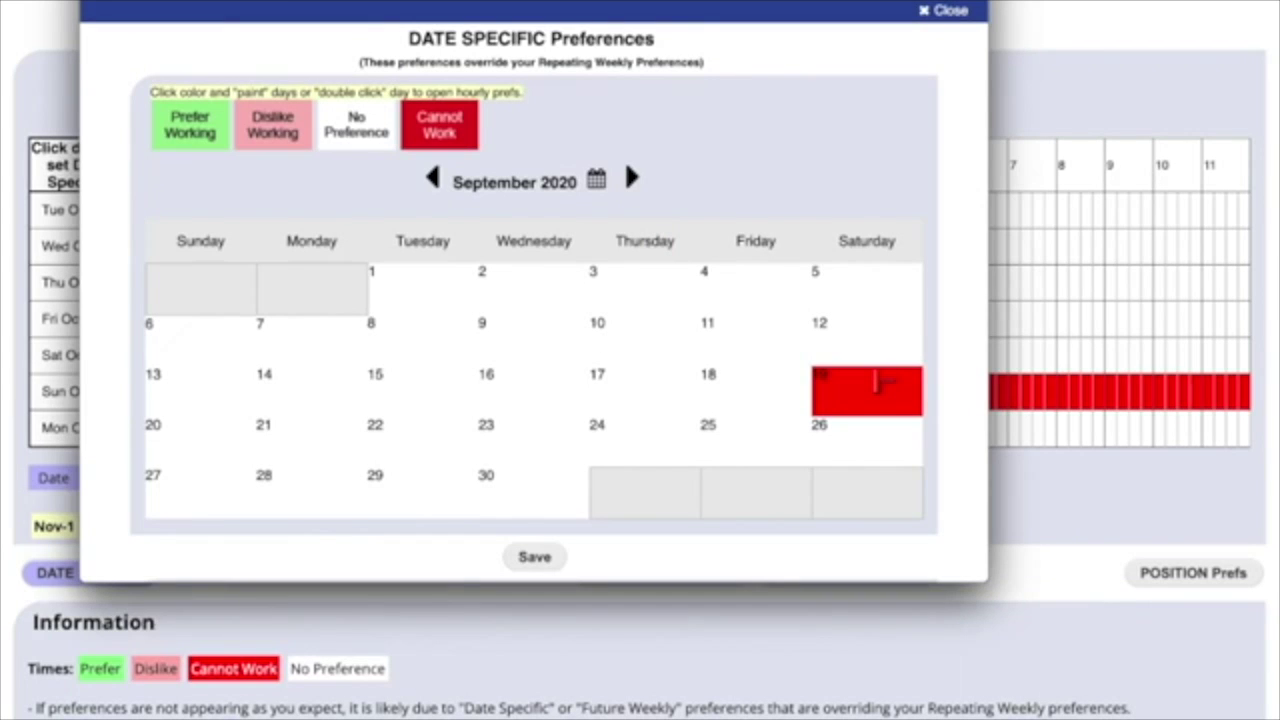
pyautogui.click(534, 556)
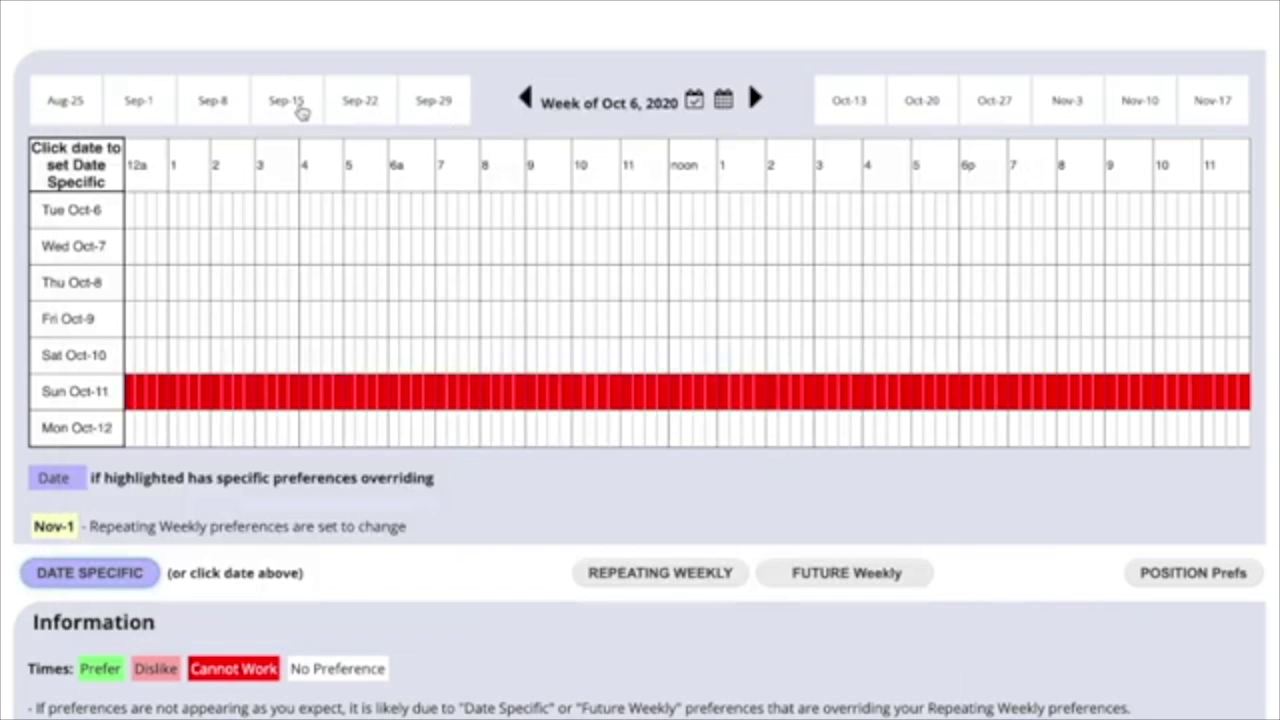
# - Switch to the Sep 15 week tab and scroll down to see Saturday Sep 19
pyautogui.click(290, 103)
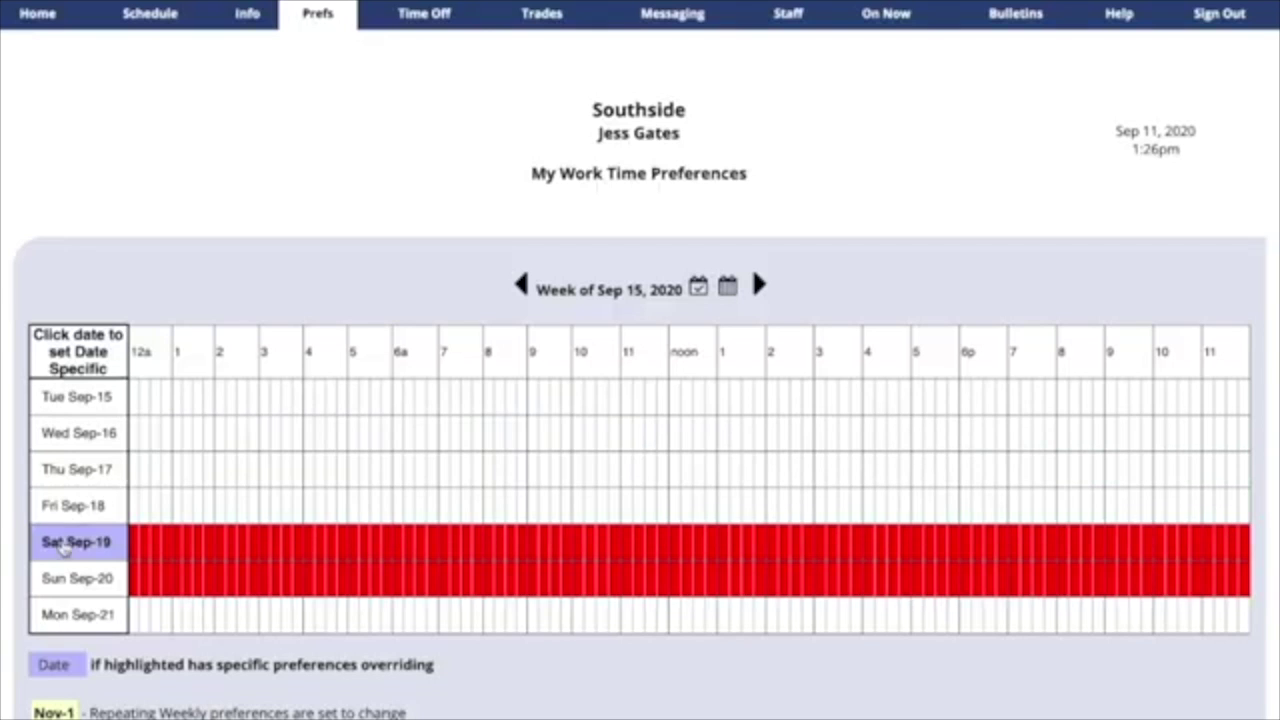
pyautogui.scroll(-5, 160, 552)
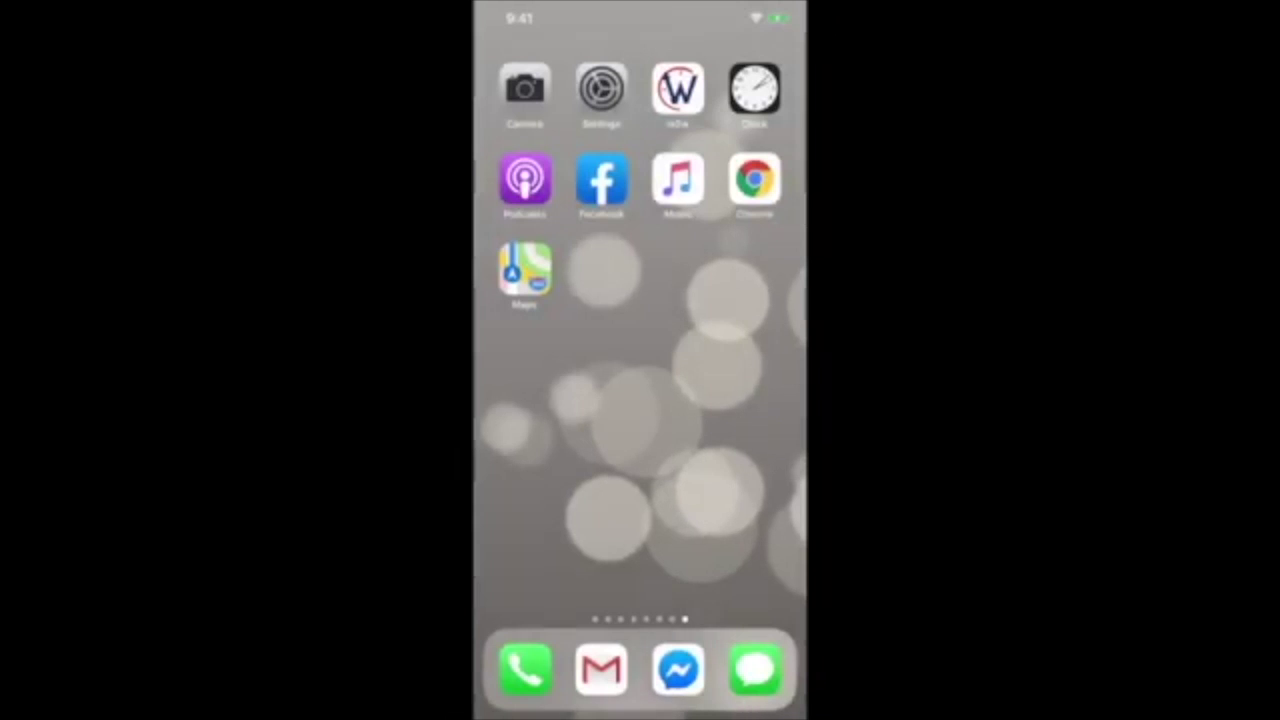
# - Launch the W app, go to Work Preferences, and advance to the Oct 6 week
pyautogui.click(678, 88)
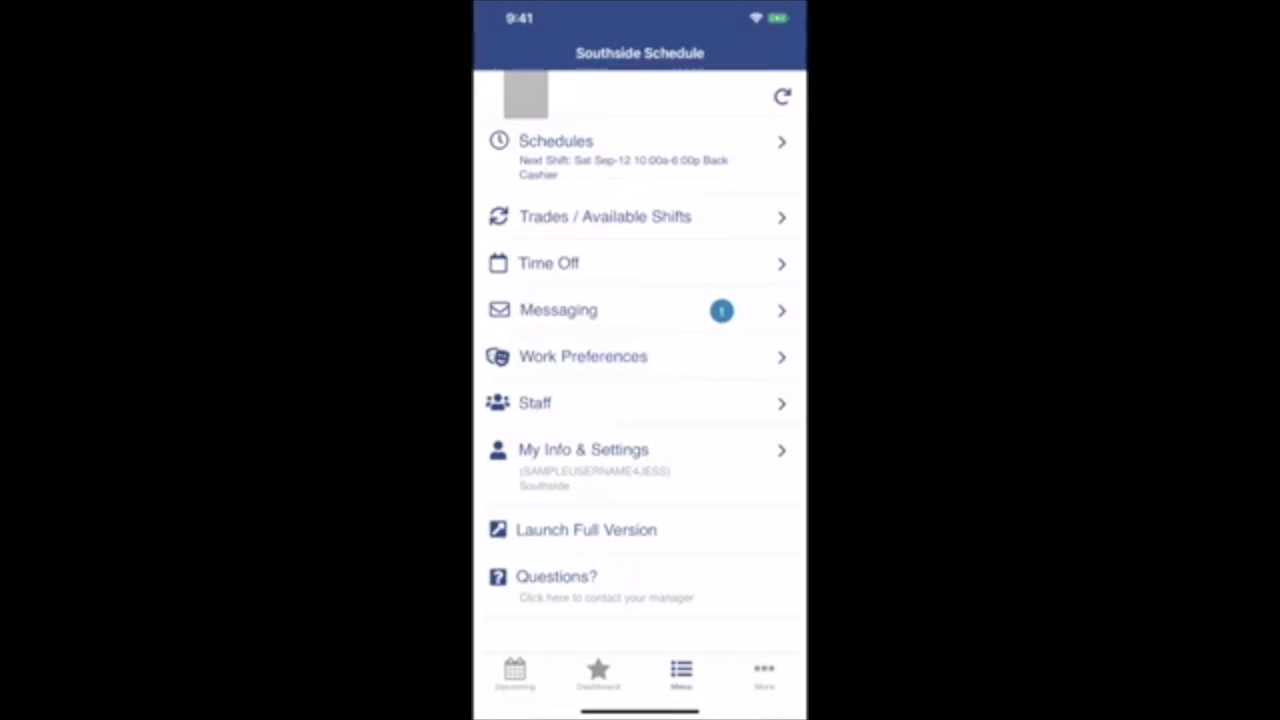
pyautogui.click(583, 356)
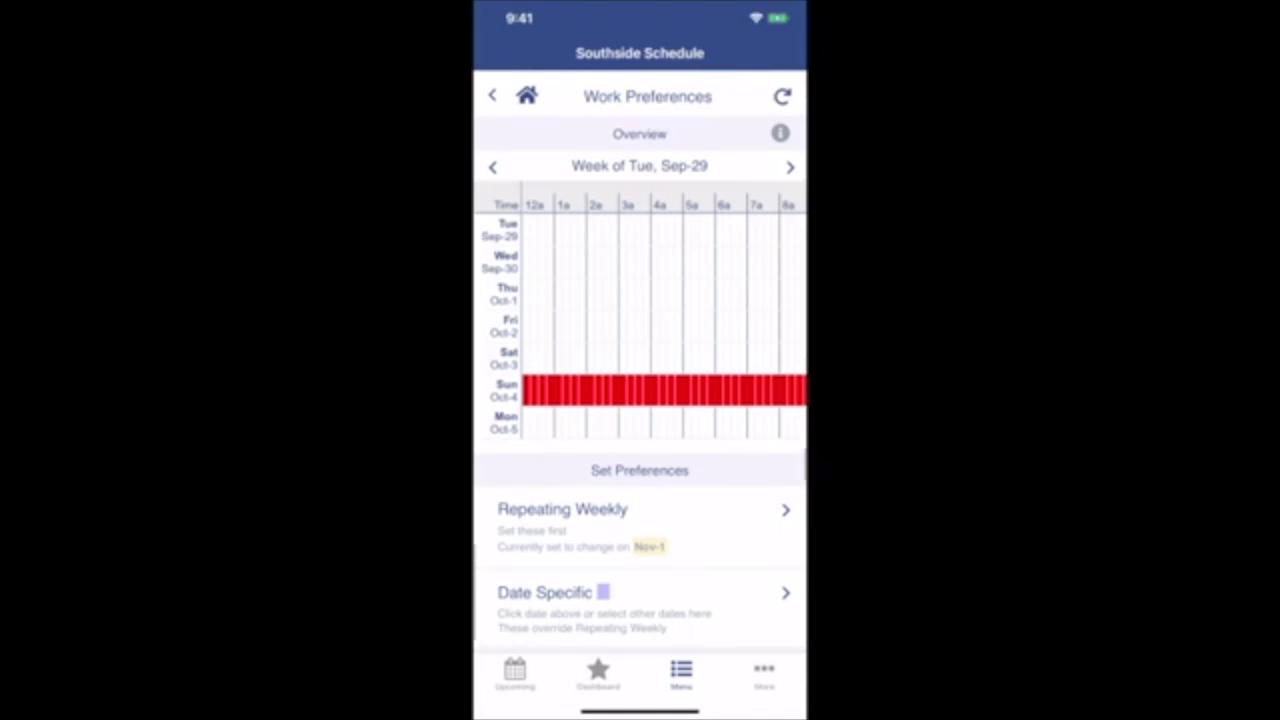
pyautogui.click(790, 167)
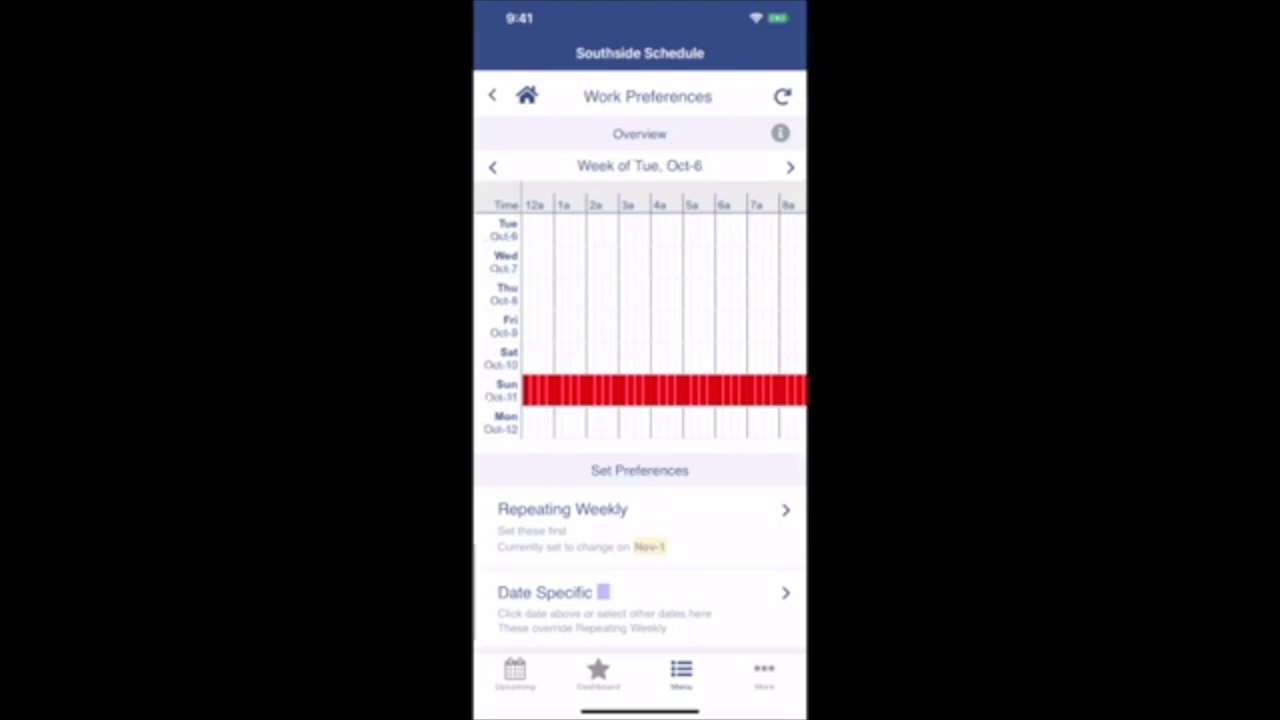
# - Mark Wednesday's 8a, 9a and 10a hours as Dislike in the repeating weekly grid
pyautogui.scroll(-5, 640, 400)
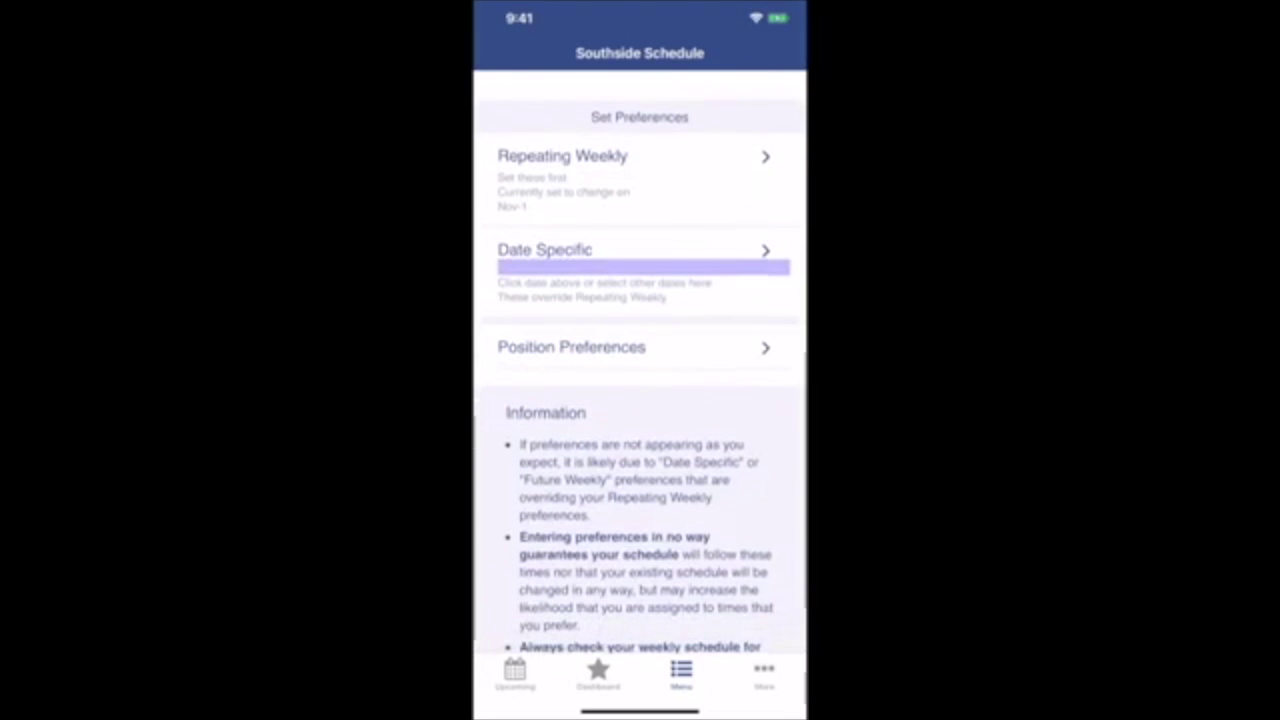
pyautogui.click(562, 156)
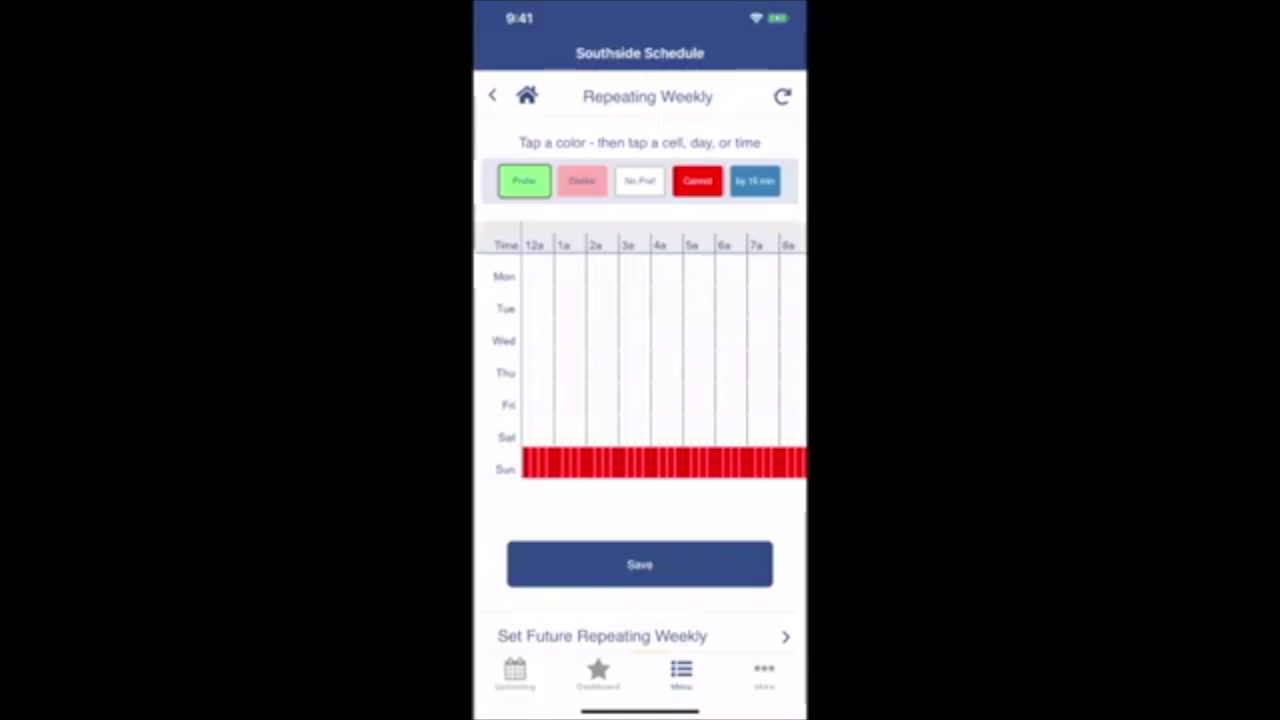
pyautogui.click(582, 180)
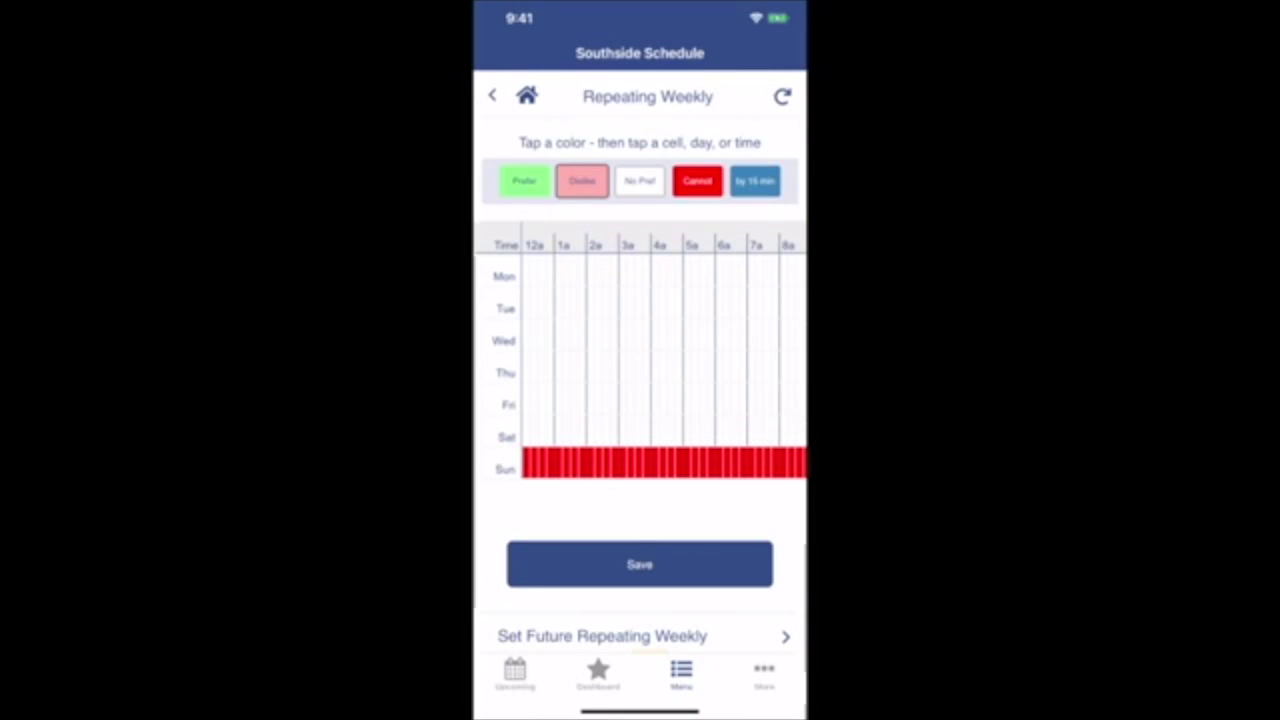
pyautogui.hscroll(5, 664, 360)
pyautogui.hscroll(2, 664, 360)
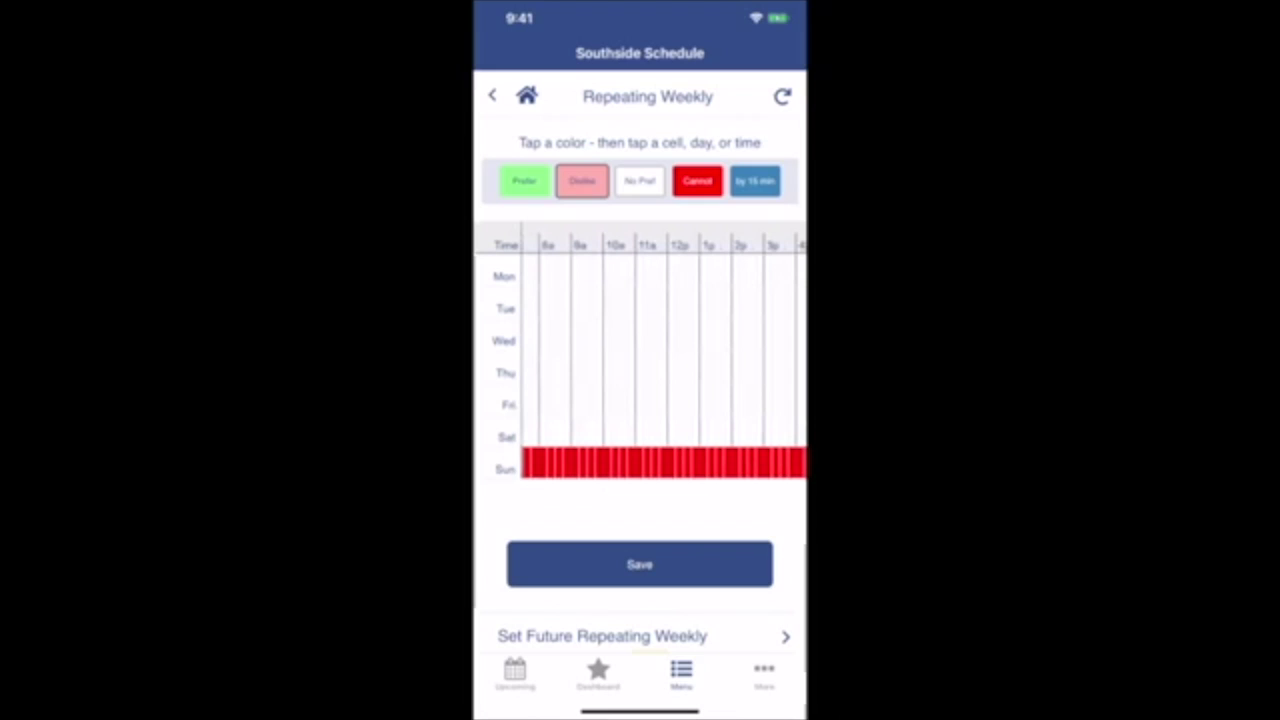
pyautogui.click(555, 334)
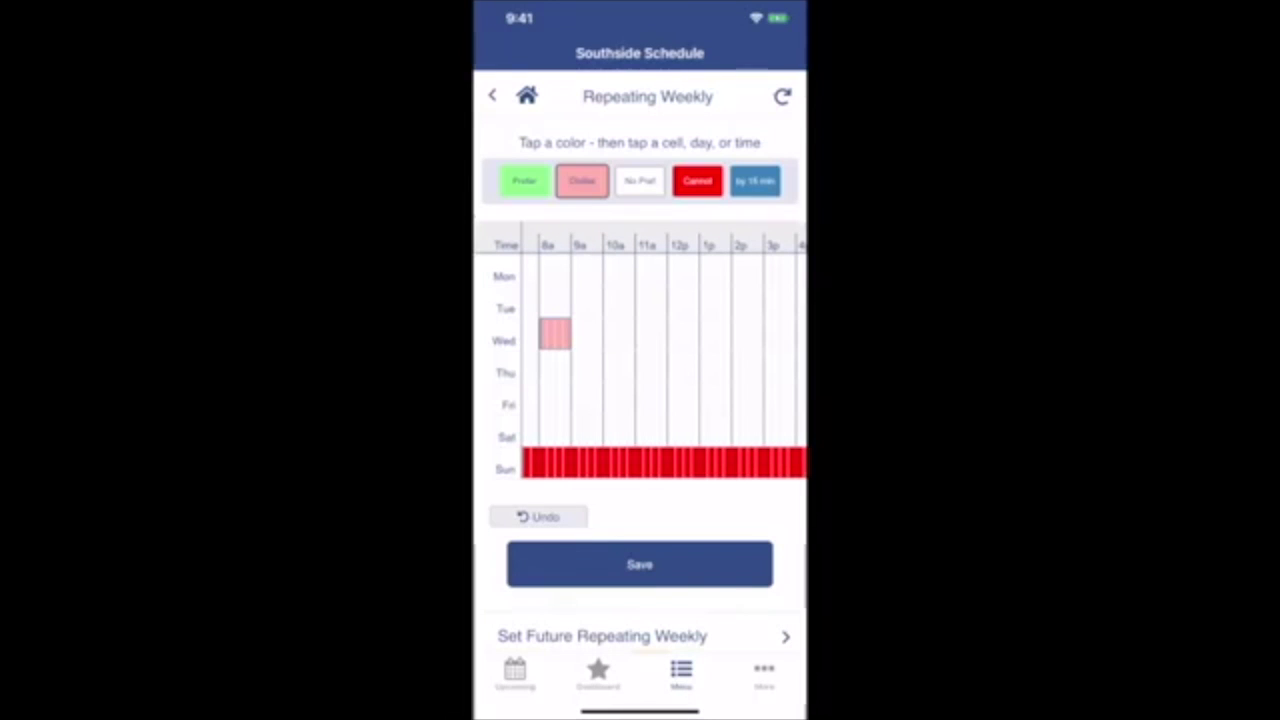
pyautogui.click(586, 334)
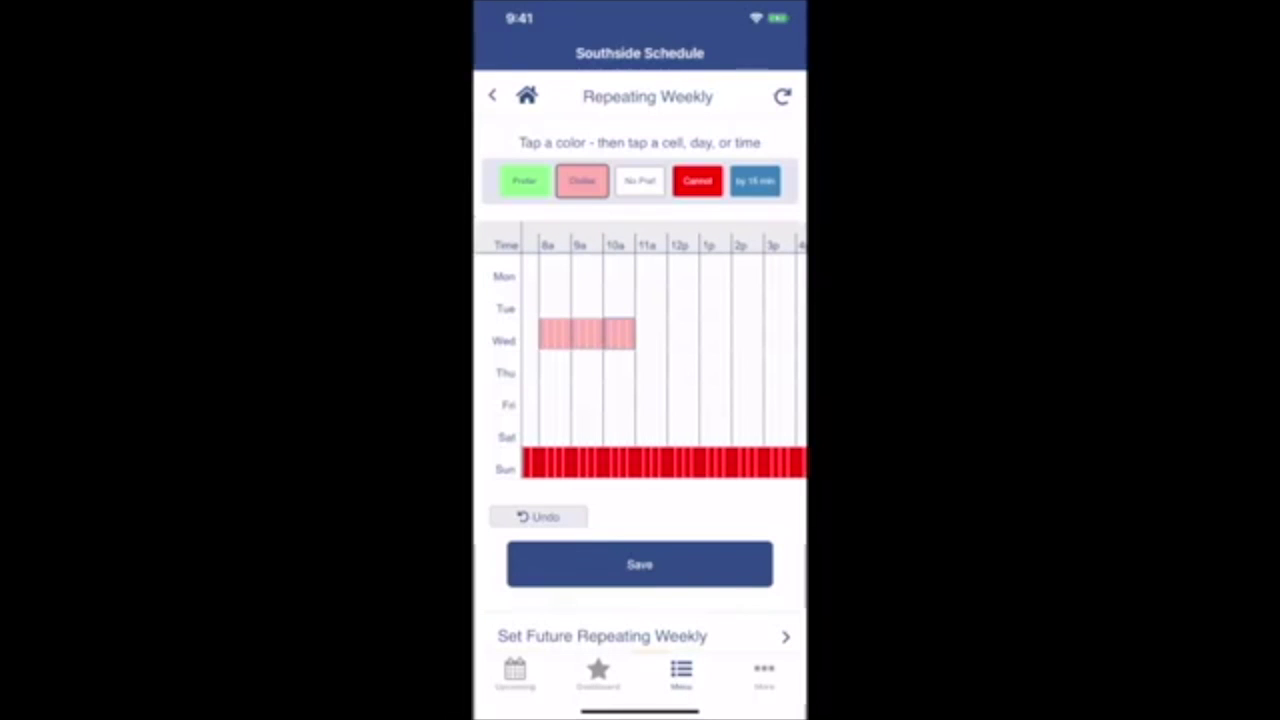
pyautogui.click(650, 334)
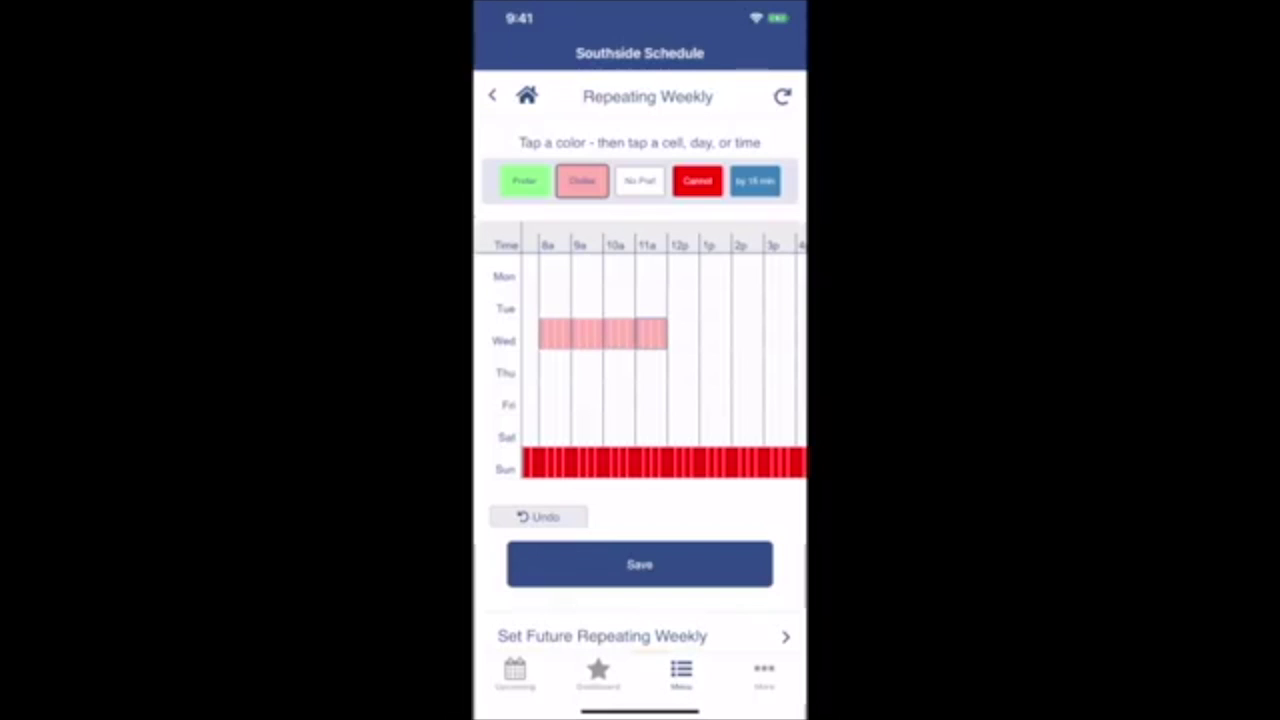
pyautogui.click(650, 334)
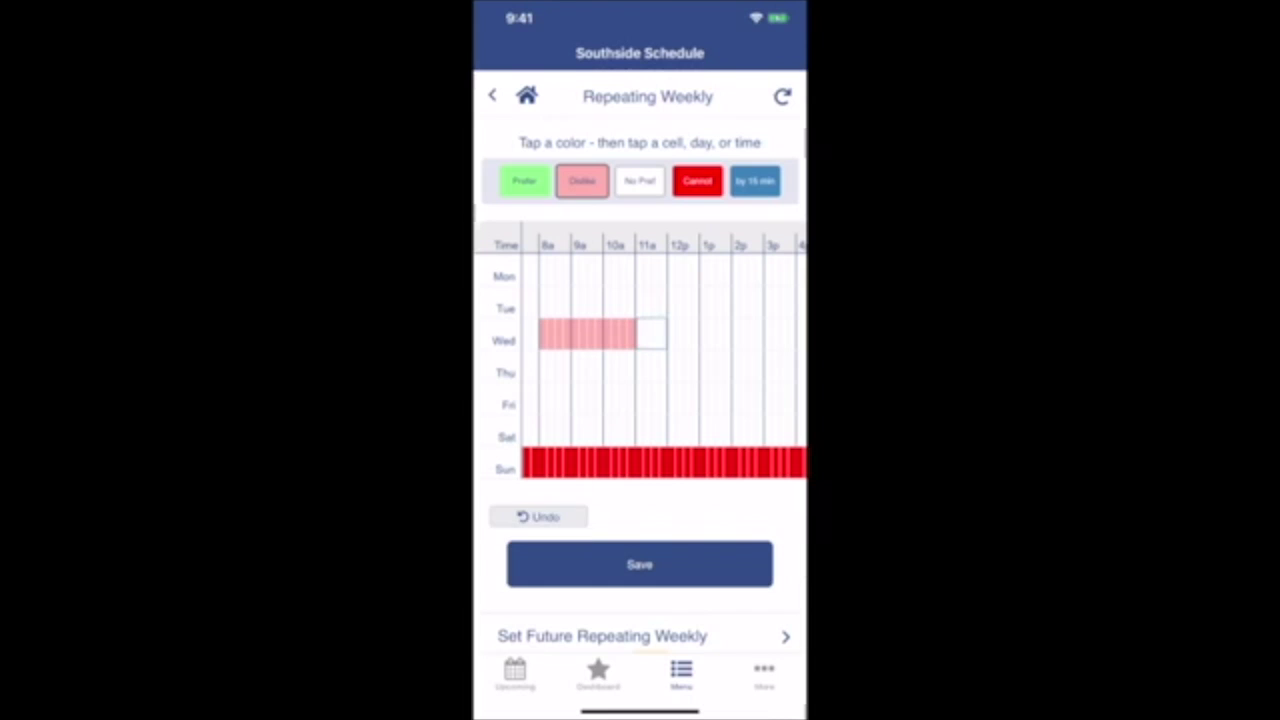
# - In 15-minute mode, set Wednesday's 11:00 and 11:15 quarters to Dislike and apply
pyautogui.click(755, 180)
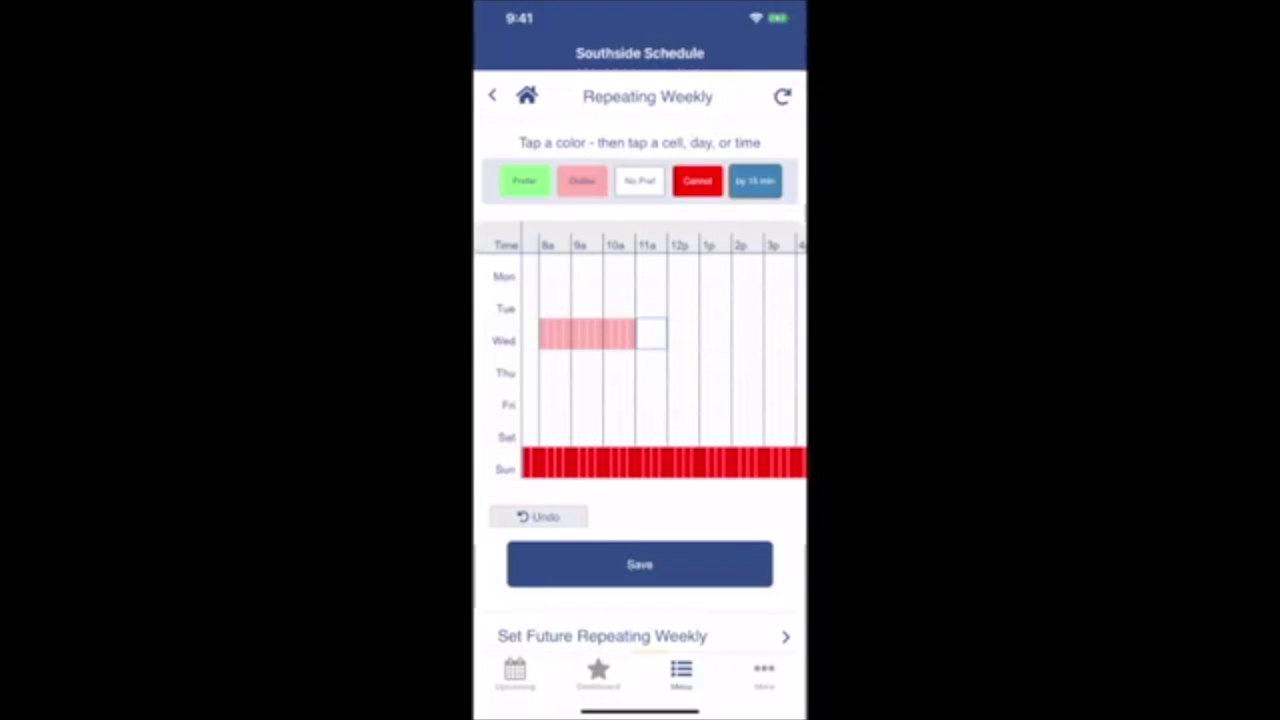
pyautogui.click(650, 335)
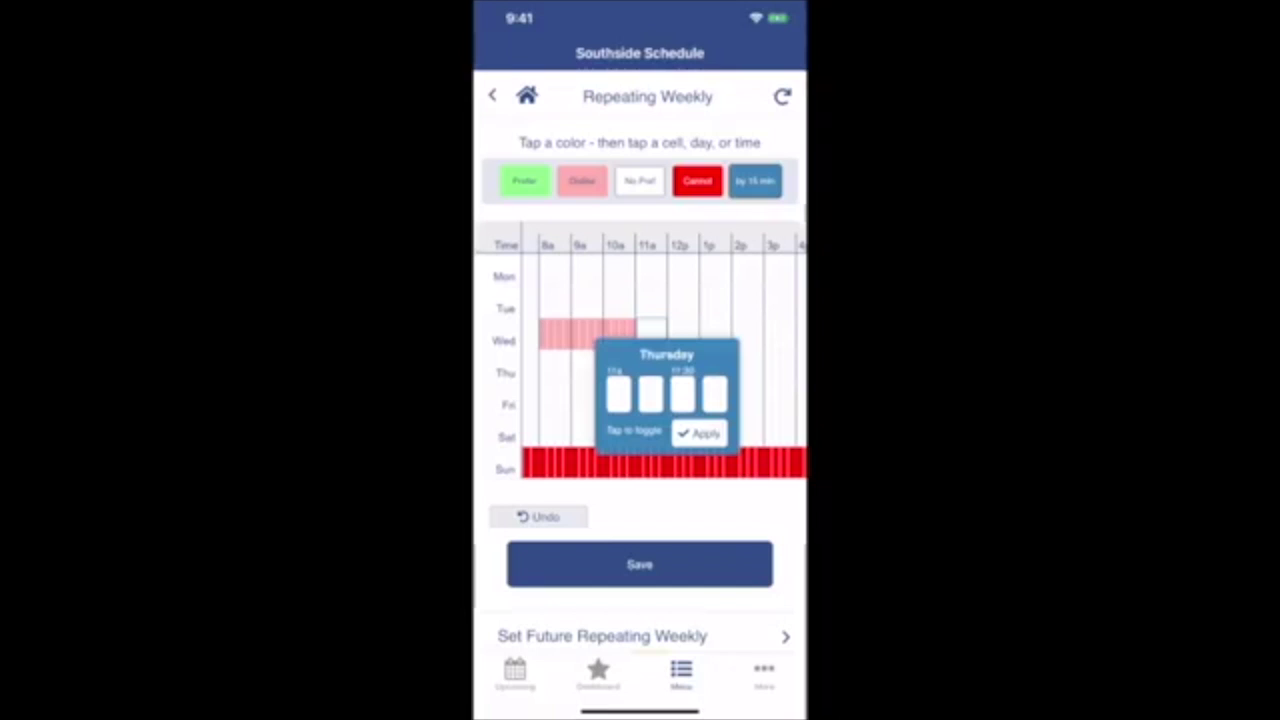
pyautogui.click(619, 394)
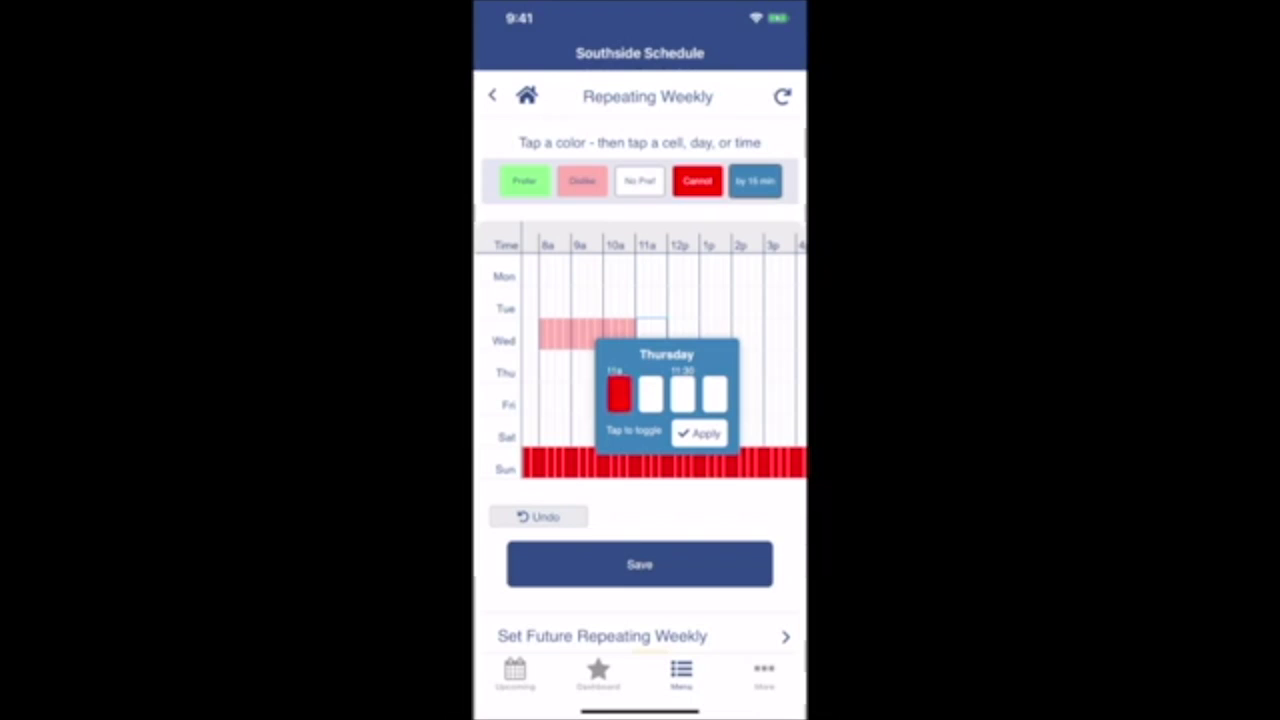
pyautogui.click(619, 394)
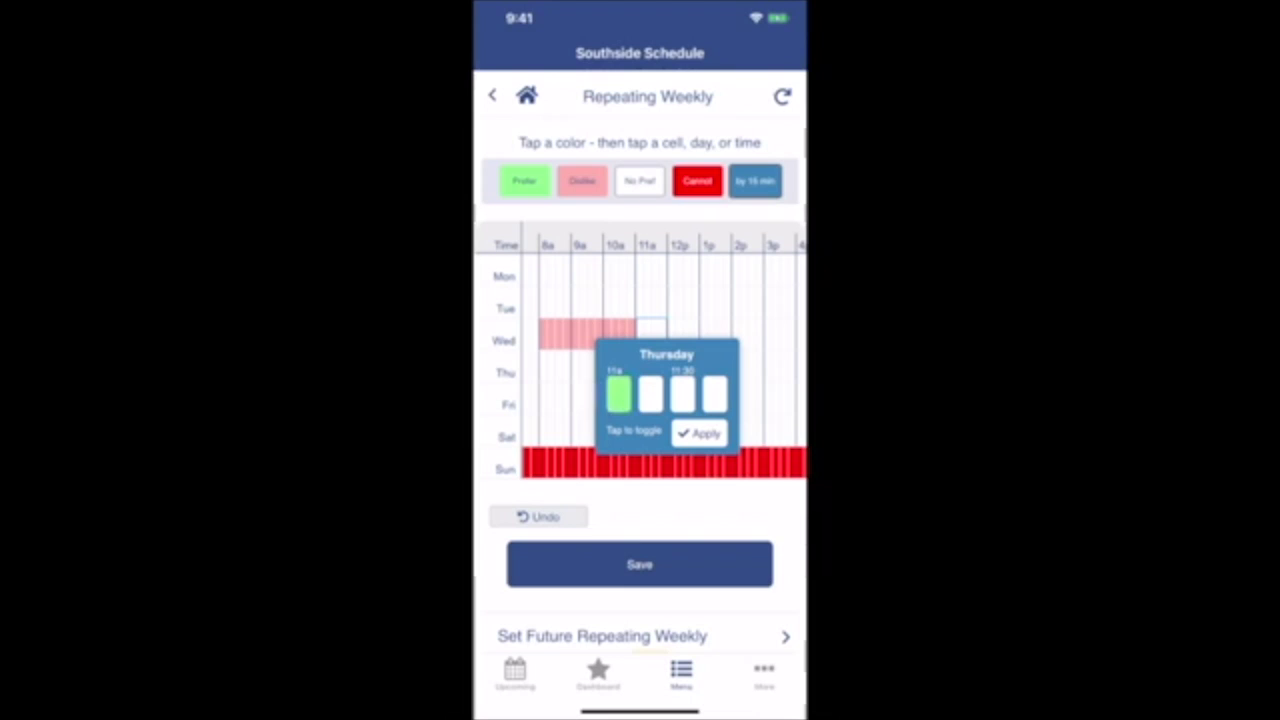
pyautogui.click(619, 394)
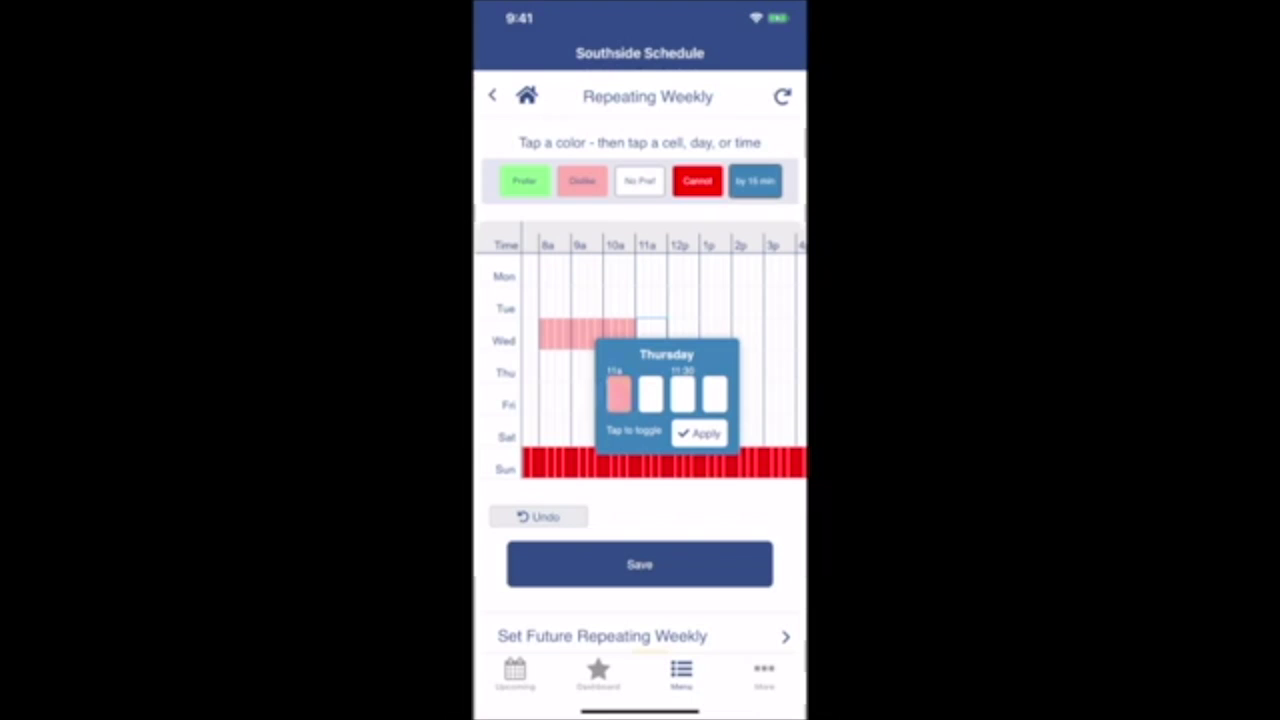
pyautogui.click(619, 394)
pyautogui.click(619, 394)
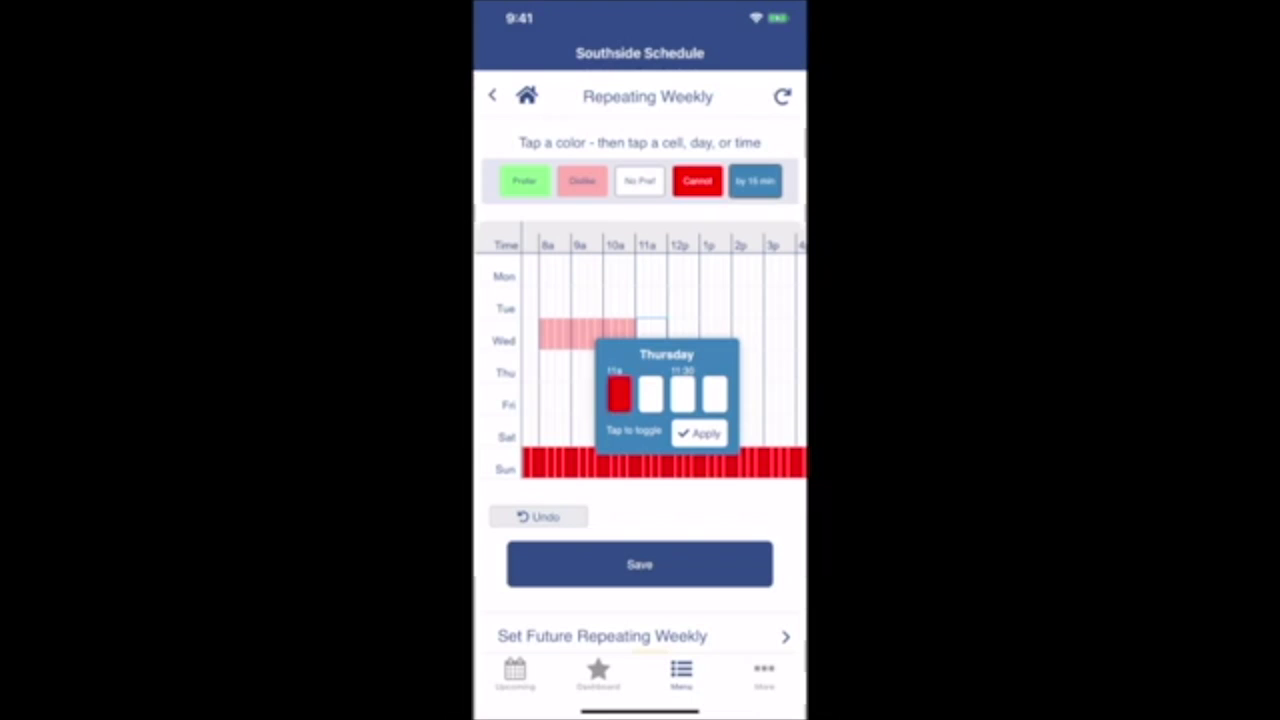
pyautogui.click(619, 394)
pyautogui.click(651, 394)
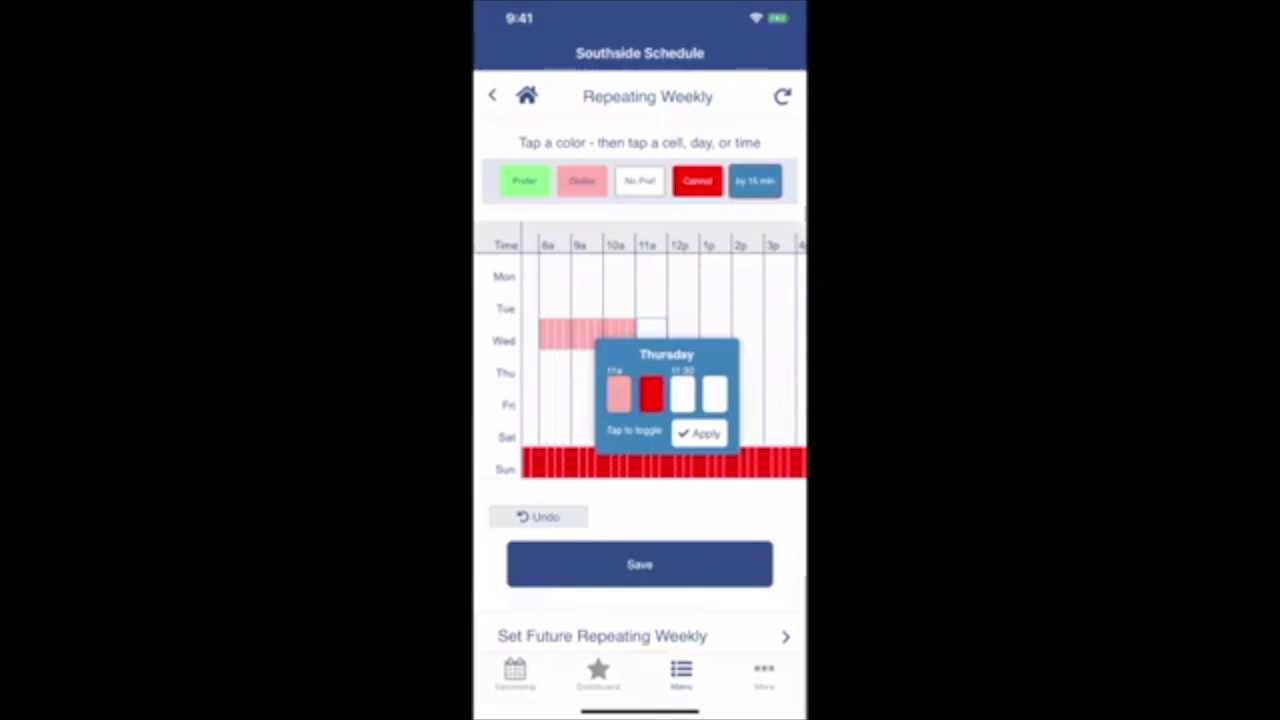
pyautogui.click(651, 394)
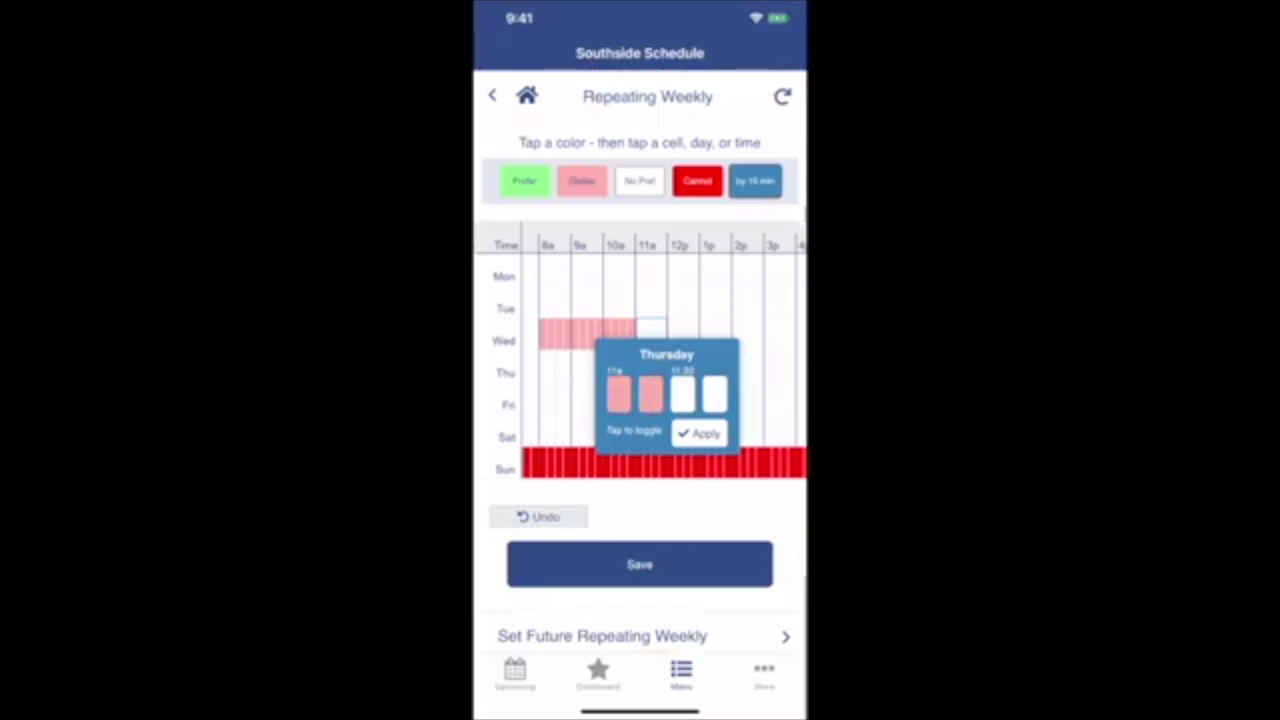
pyautogui.click(700, 433)
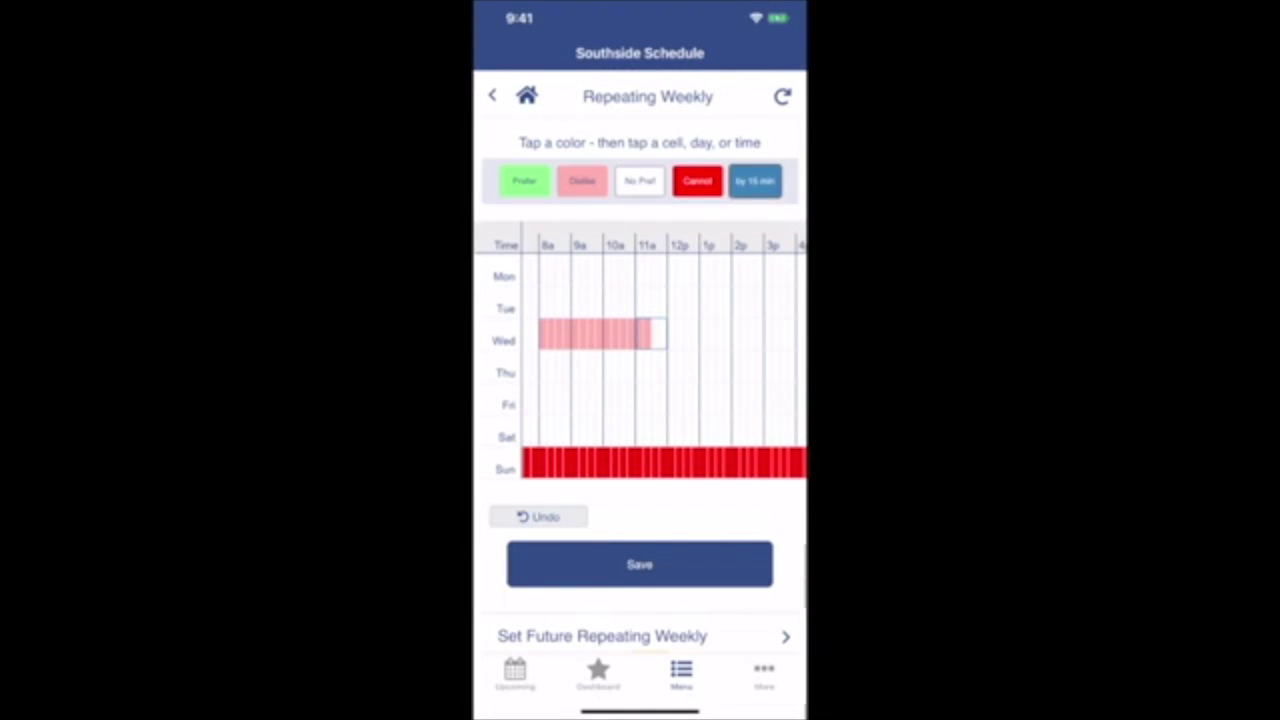
# - Save the repeating weekly preferences and dismiss the saved confirmation
pyautogui.click(639, 564)
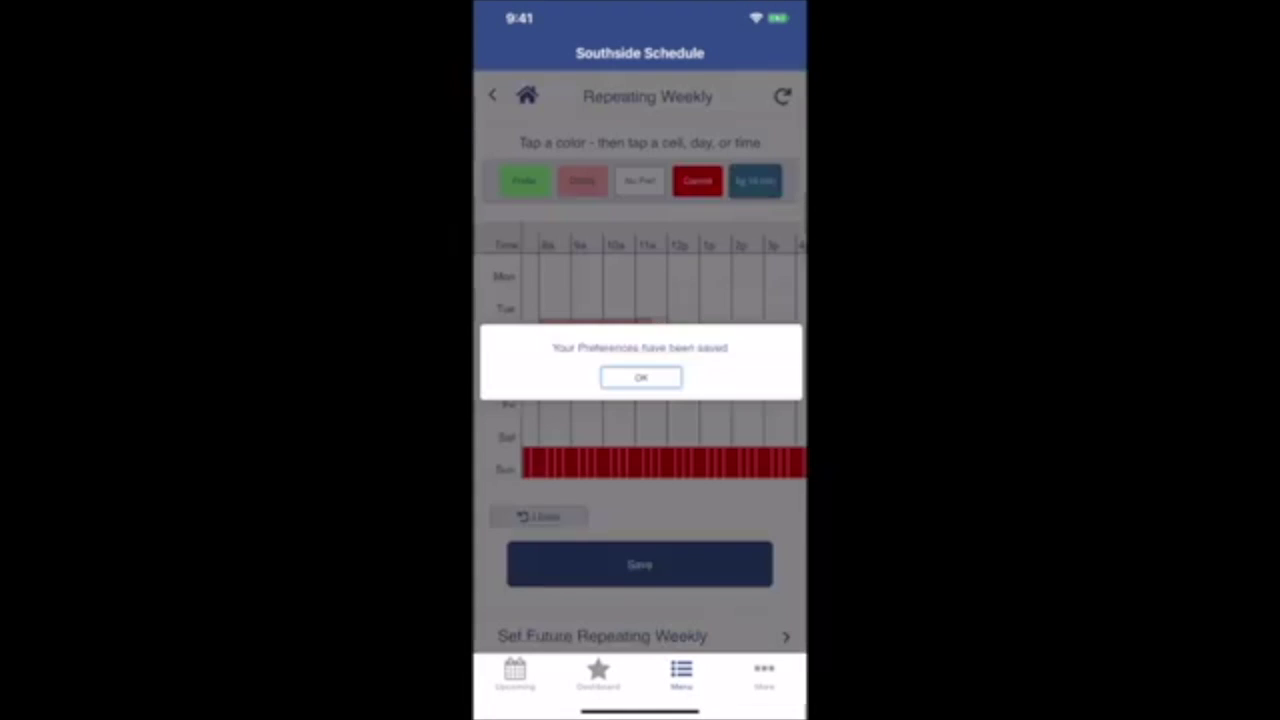
pyautogui.click(641, 377)
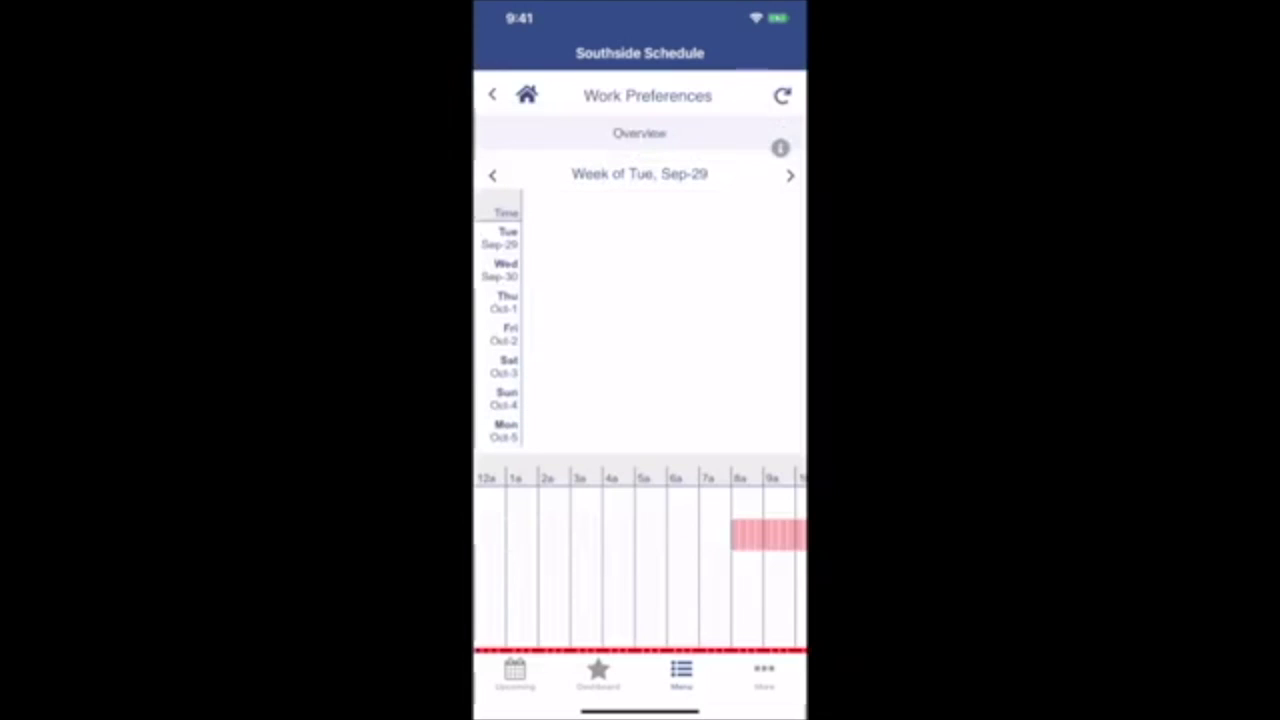
pyautogui.scroll(-5, 640, 400)
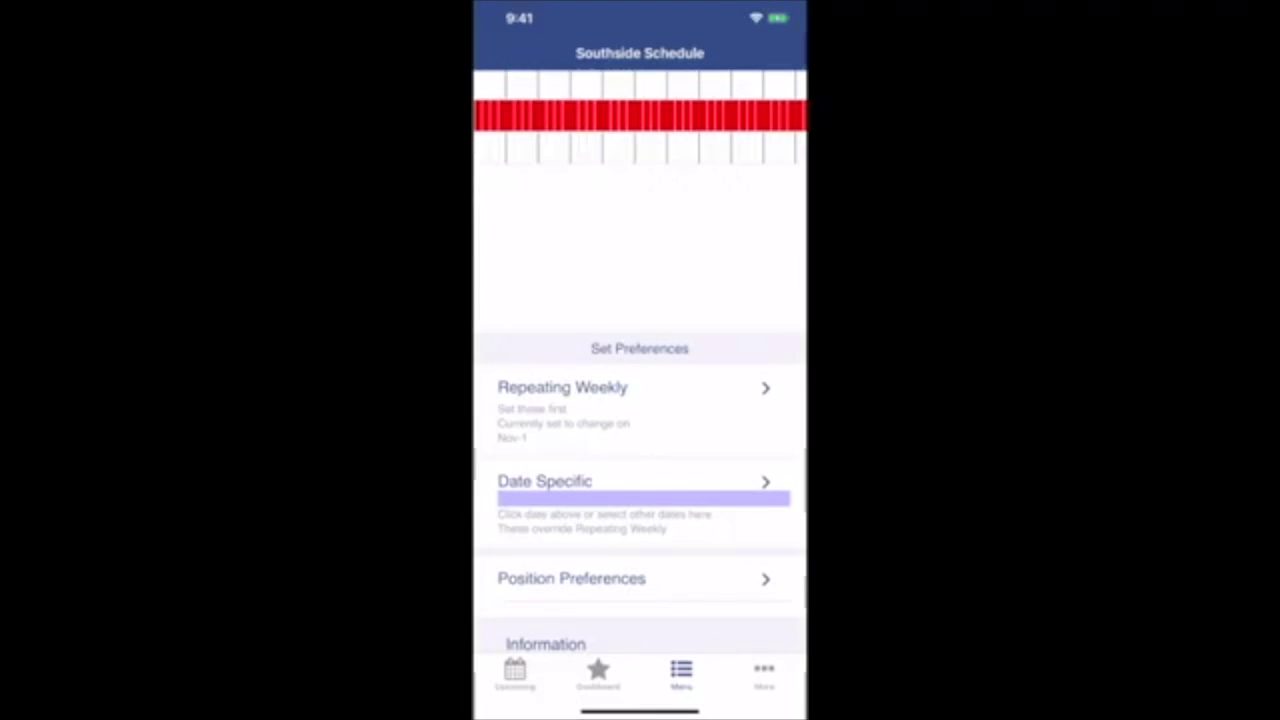
# - Mark September 28 as Prefer from 7a through the 2p hour and save
pyautogui.click(545, 481)
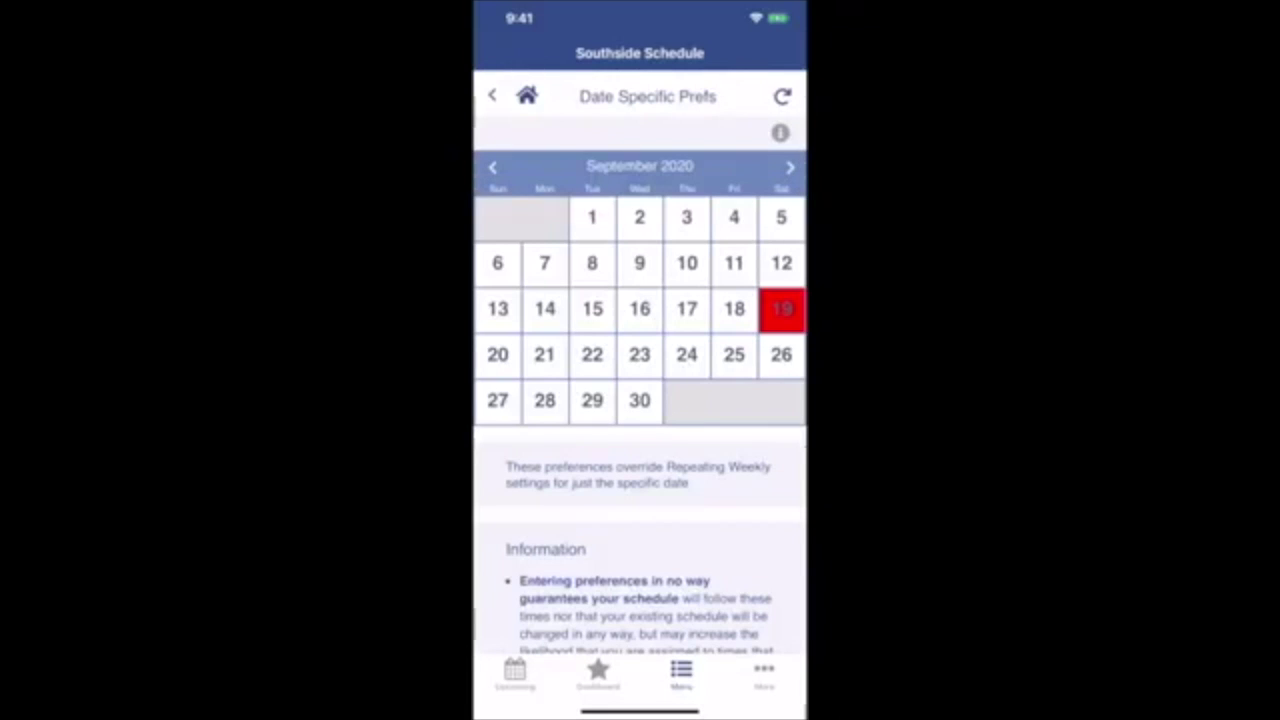
pyautogui.click(544, 400)
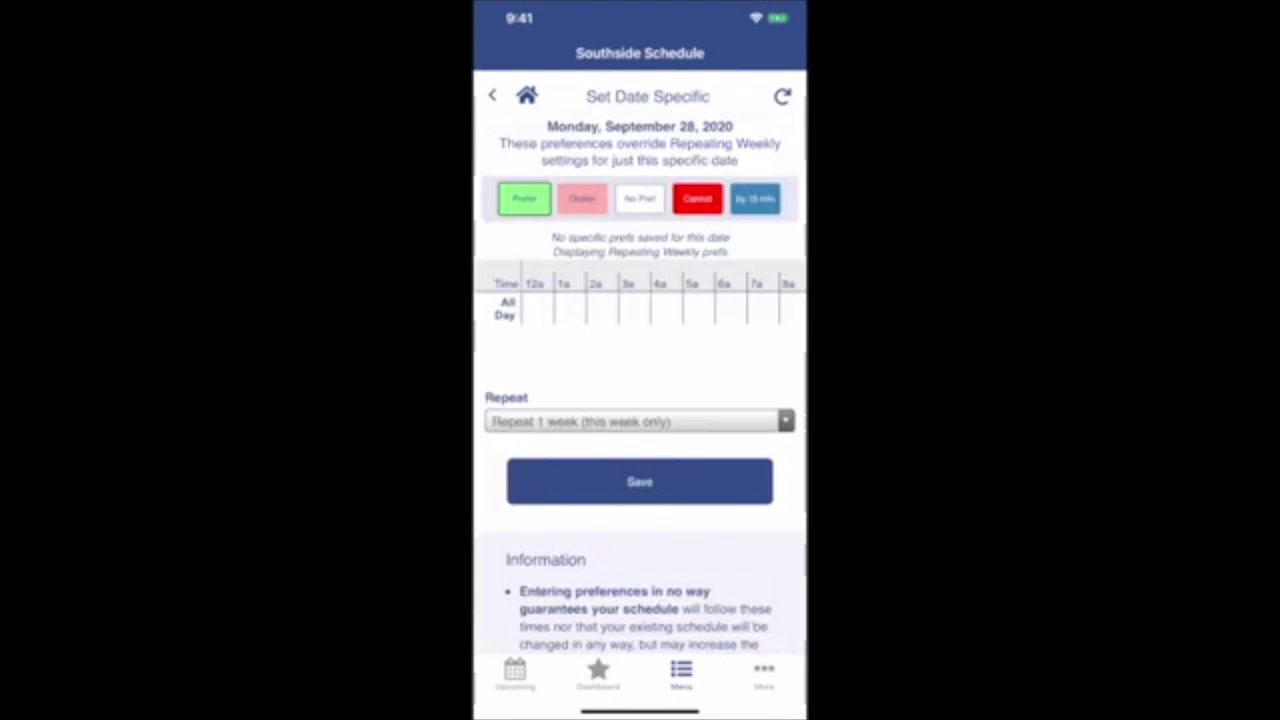
pyautogui.moveTo(537, 308); pyautogui.dragTo(790, 308)
pyautogui.hscroll(5, 655, 305)
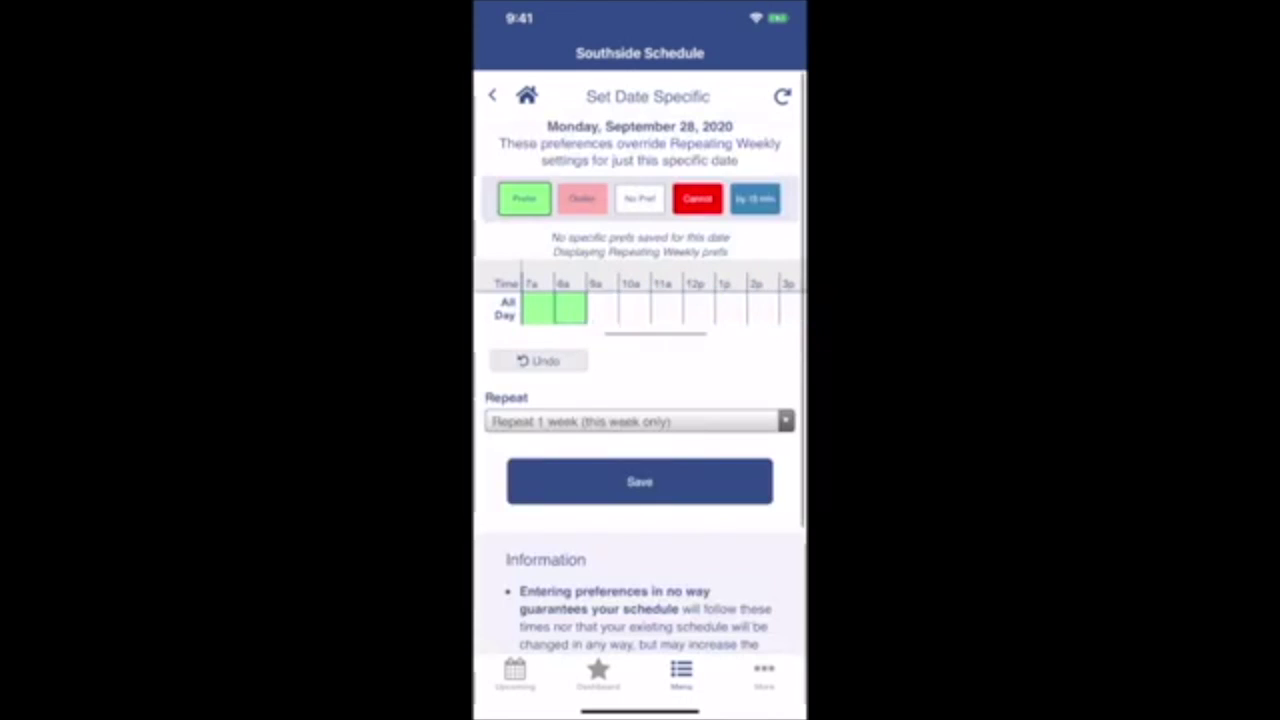
pyautogui.moveTo(600, 308); pyautogui.dragTo(770, 308)
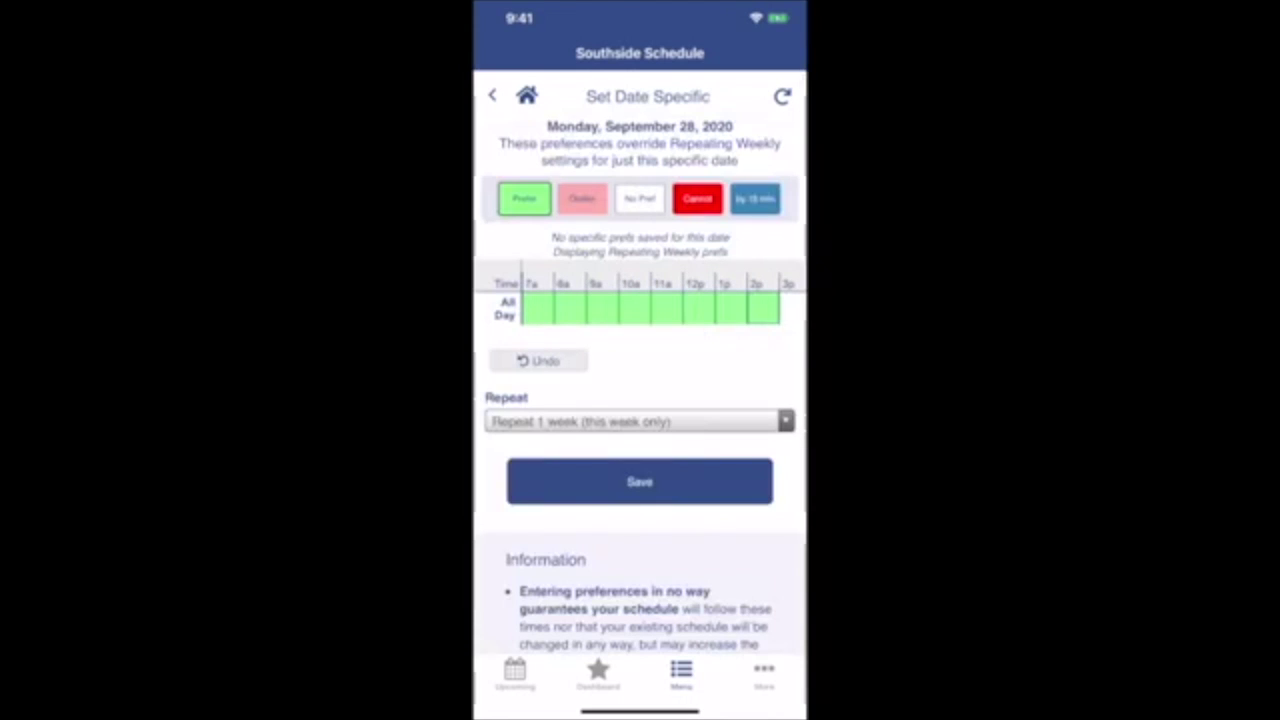
pyautogui.click(640, 481)
pyautogui.click(641, 377)
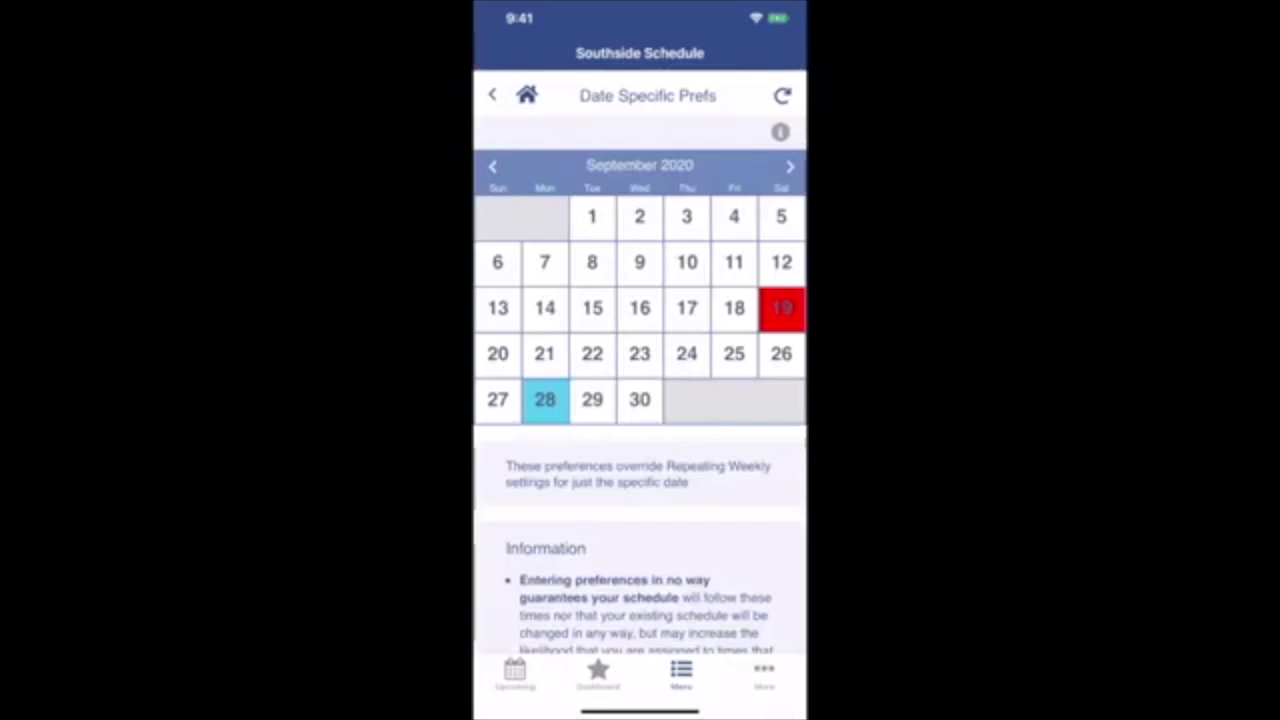